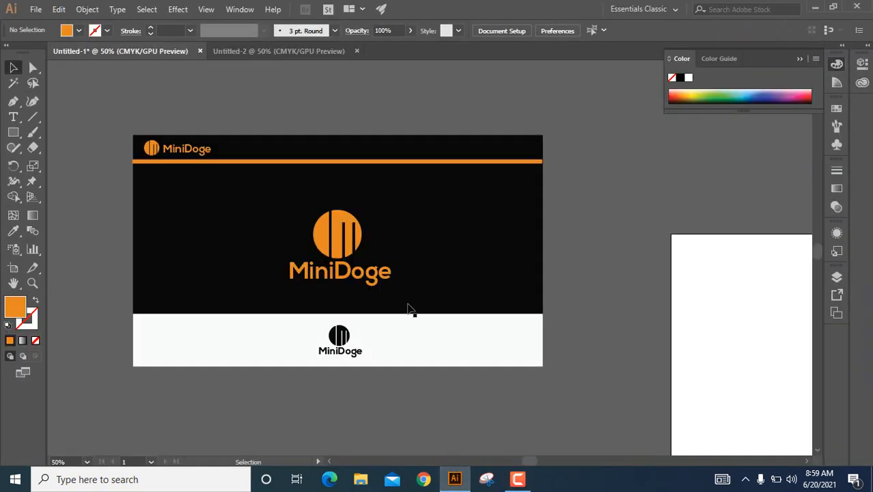
drag(84, 110, 484, 343)
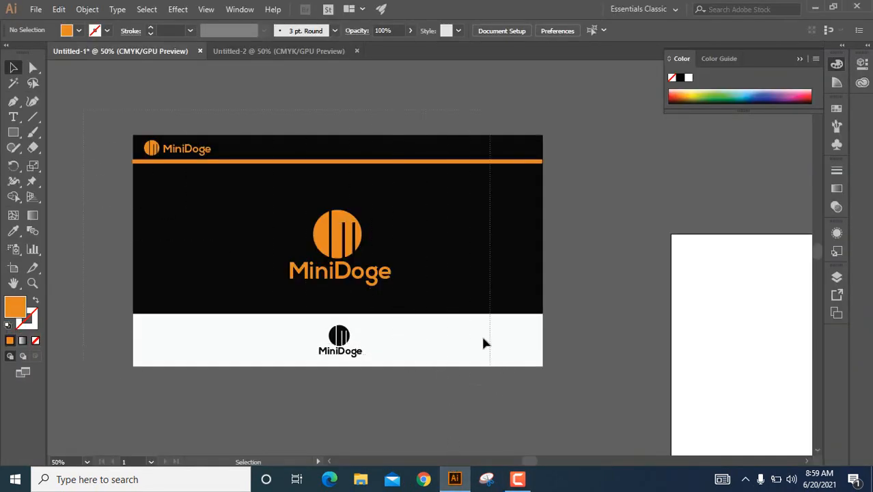
click(129, 111)
drag(362, 285, 525, 348)
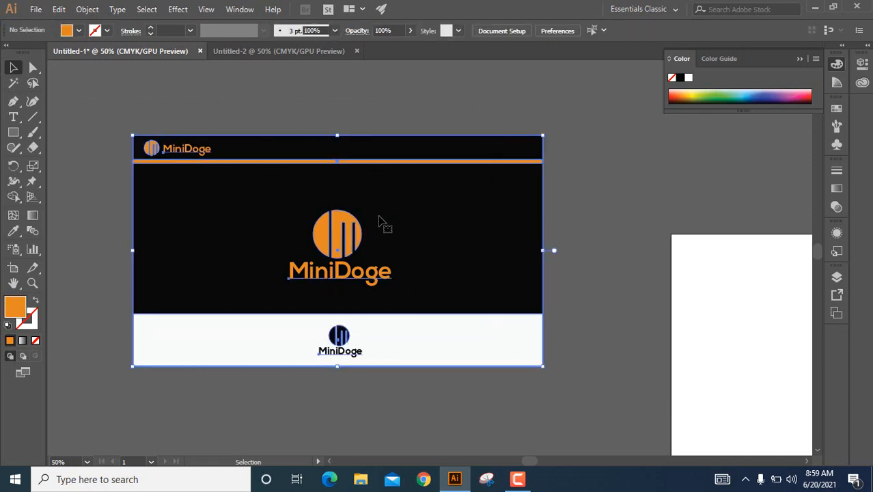
click(315, 109)
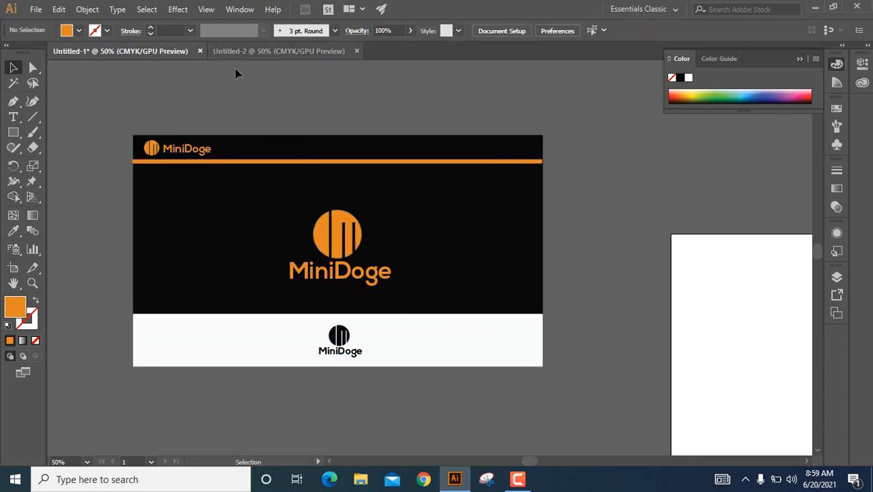
Switch to the Untitled-2 document and draw a circle about 244 px in diameter on the empty canvas beside the artboard.
click(269, 52)
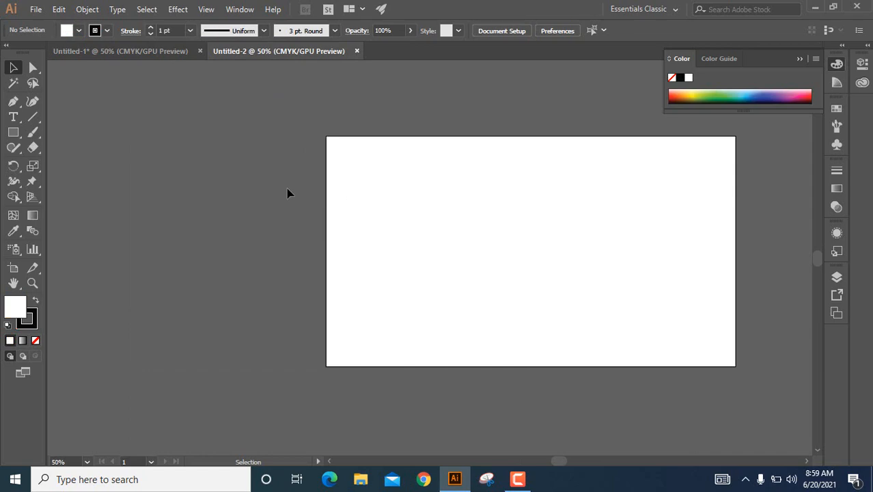
scroll(301, 209, left, 2)
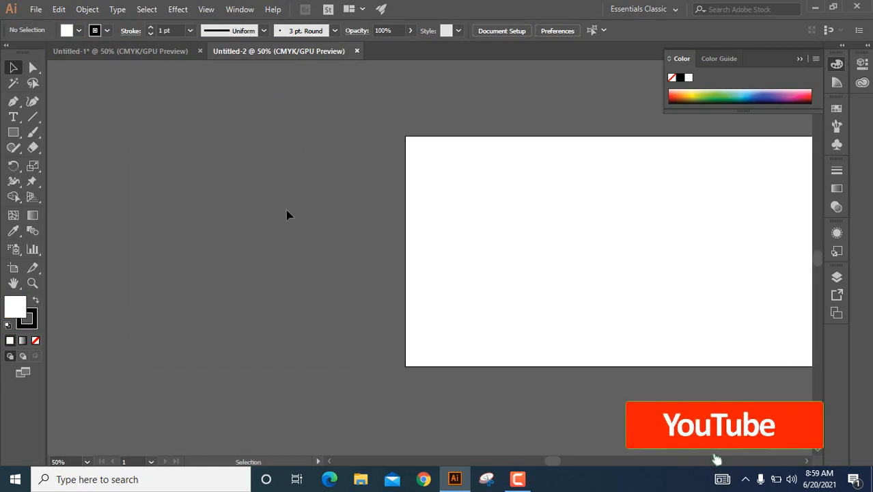
click(14, 135)
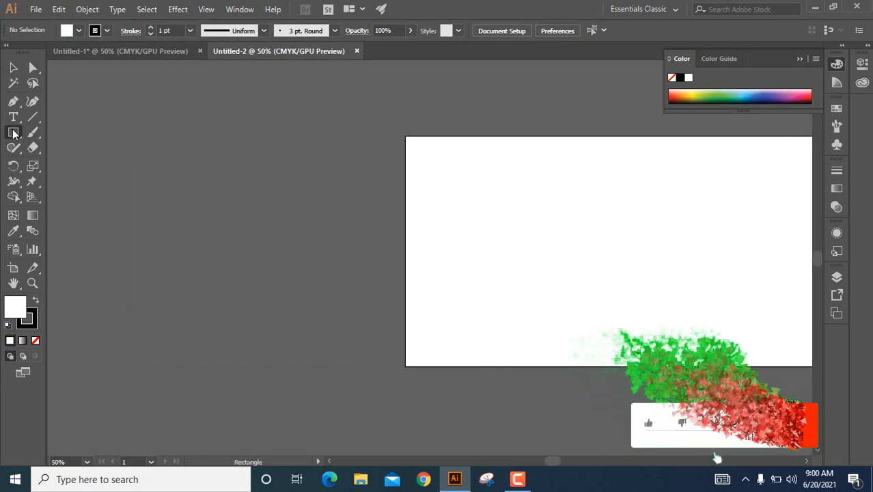
click(15, 136)
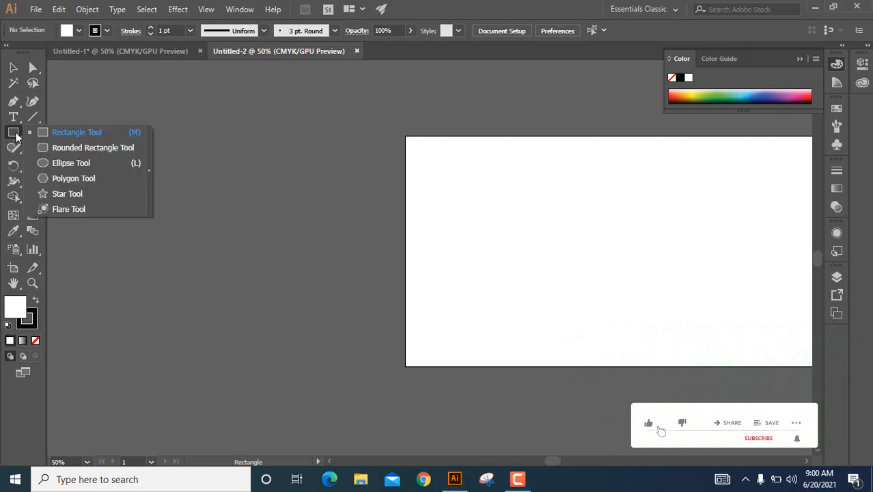
click(70, 163)
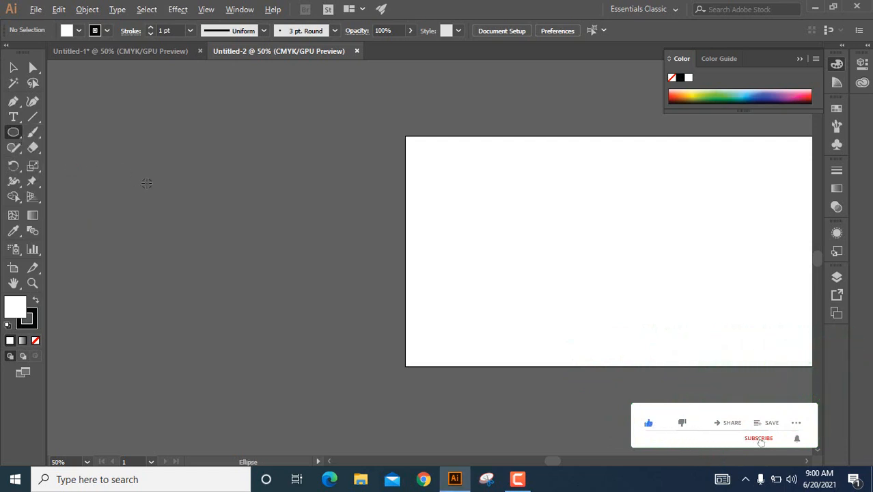
drag(195, 179, 220, 216)
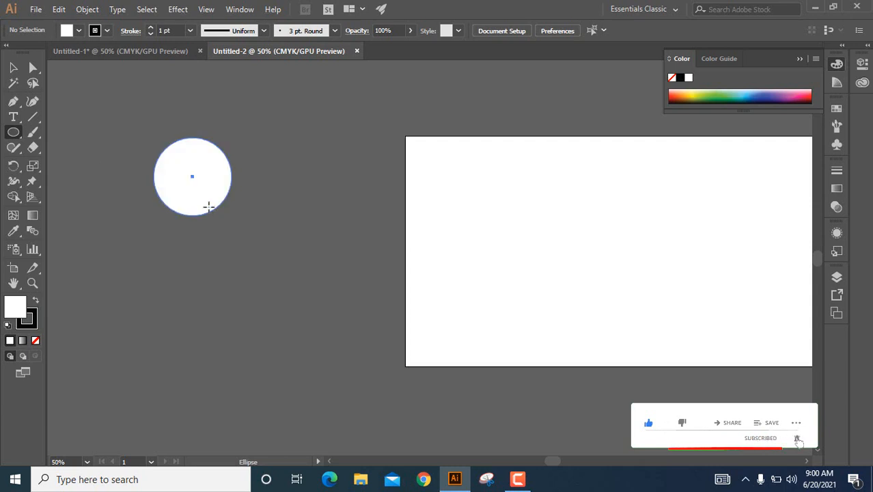
Fill the circle with orange, color E87A0C, and deselect it.
double_click(19, 310)
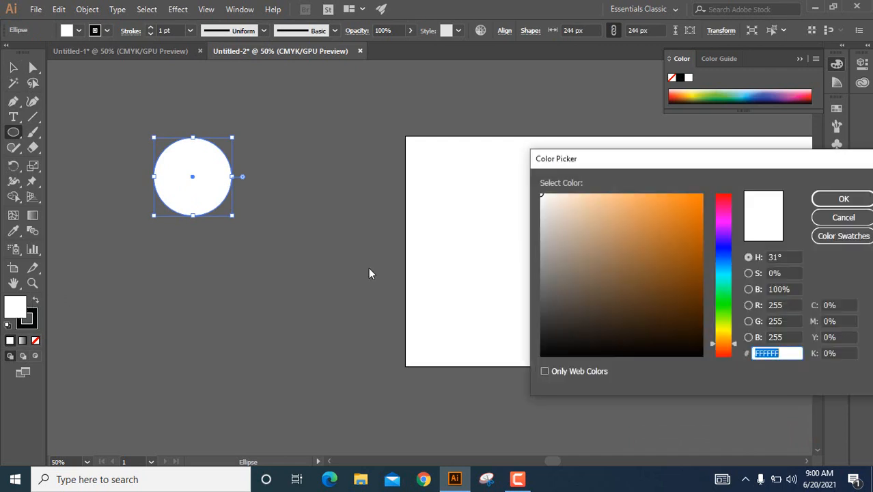
click(696, 218)
drag(696, 218, 695, 208)
click(846, 199)
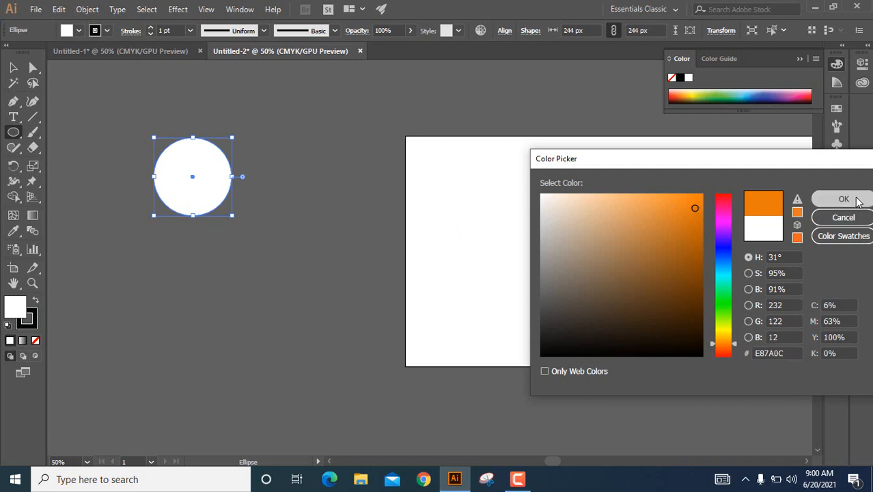
click(7, 68)
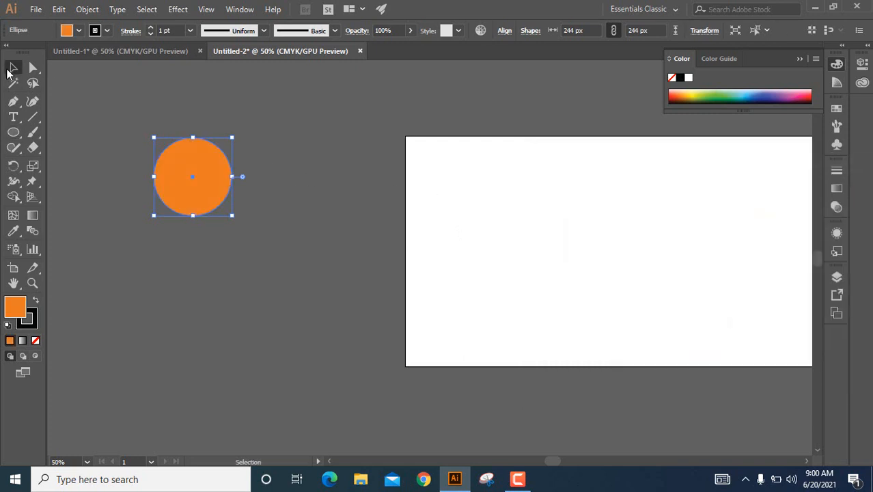
click(132, 96)
Remove the stroke from the orange circle, keeping its fill as the active color attribute.
scroll(200, 129, up, 1)
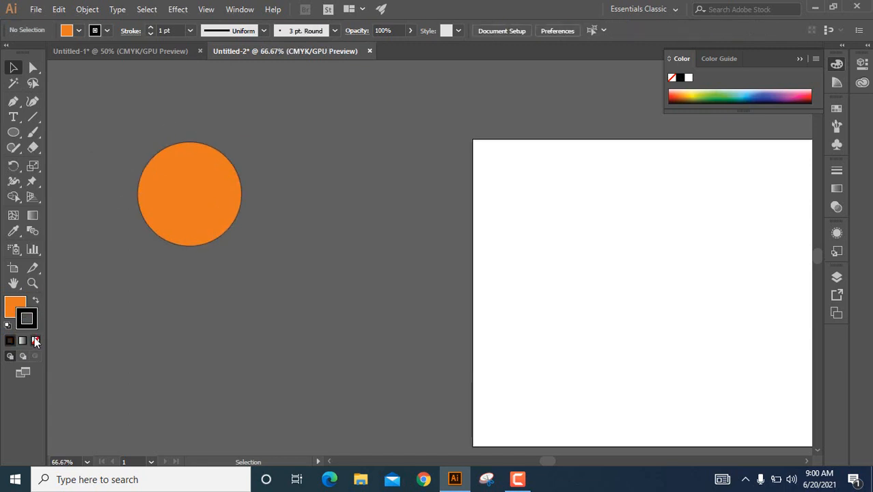
click(35, 340)
click(11, 312)
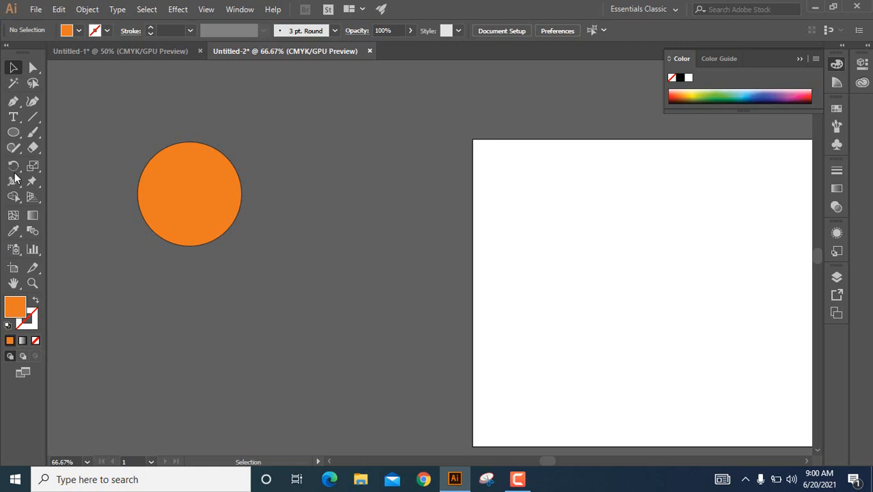
click(210, 184)
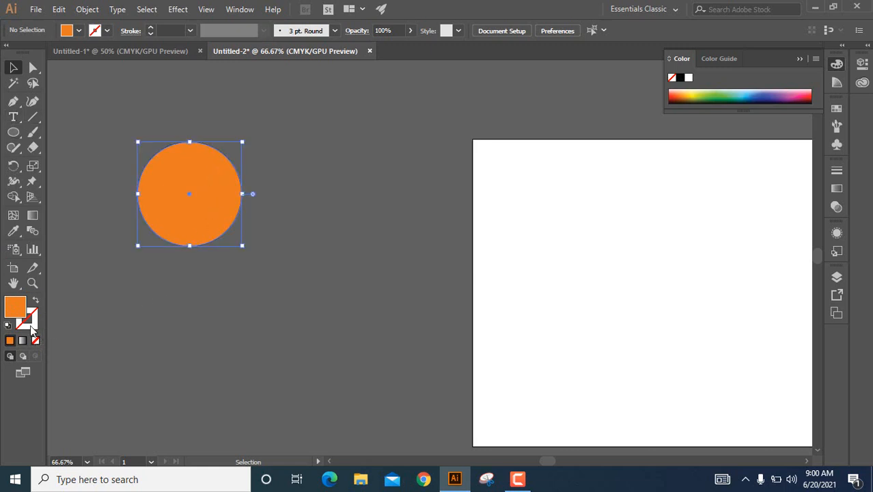
click(30, 321)
click(34, 340)
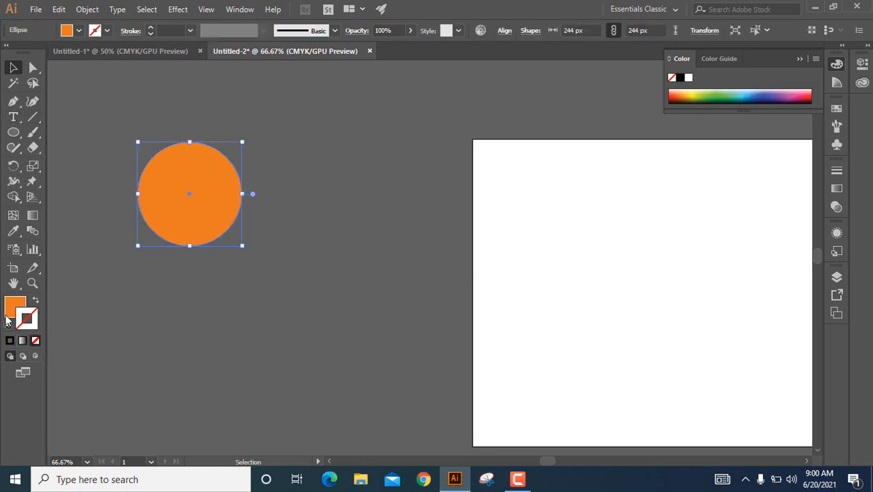
click(10, 312)
click(252, 201)
Draw a narrow vertical rectangle through the left part of the circle, extending slightly past its upper and lower edges.
scroll(247, 202, up, 1)
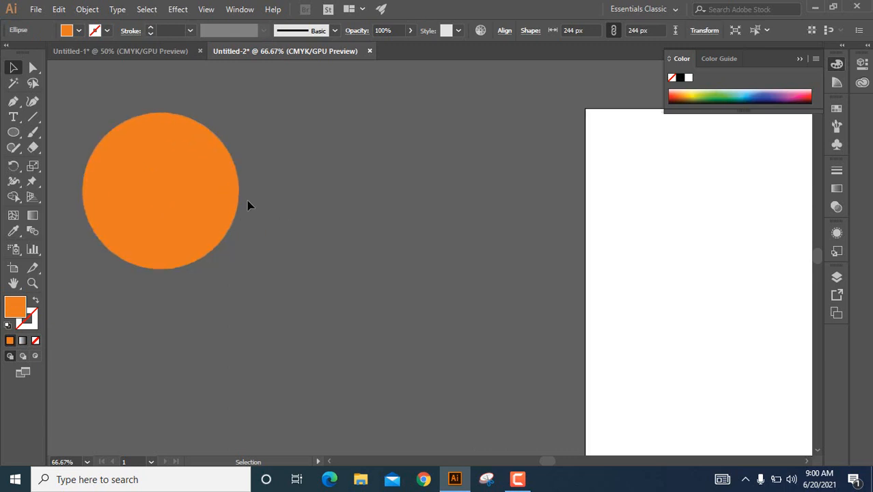
drag(220, 198, 320, 218)
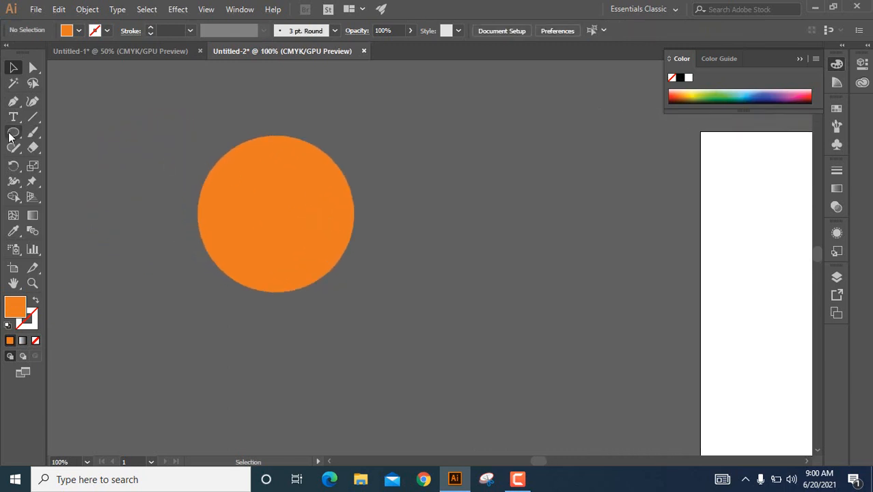
click(12, 133)
click(60, 133)
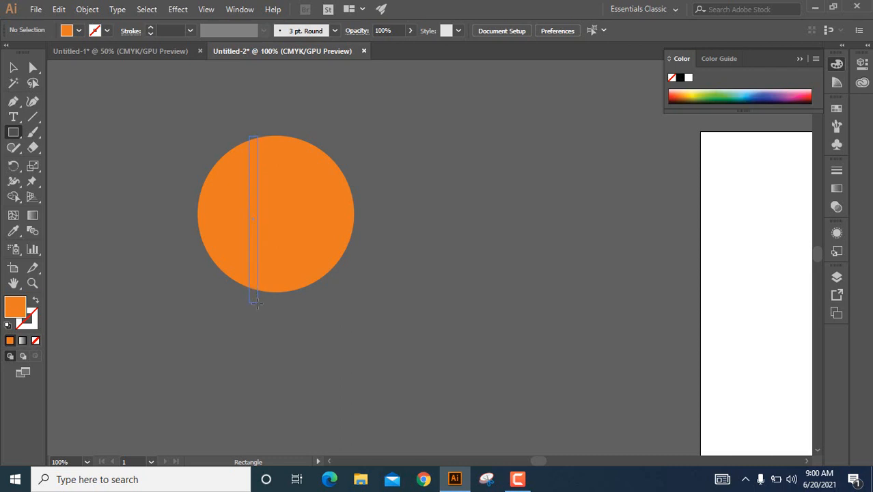
drag(256, 303, 257, 304)
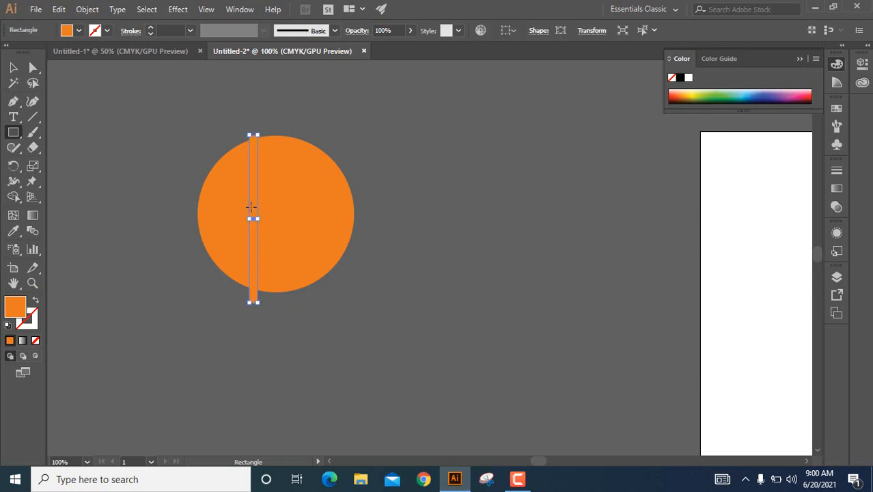
Fill the narrow vertical bar with near-black, color 020202.
double_click(18, 309)
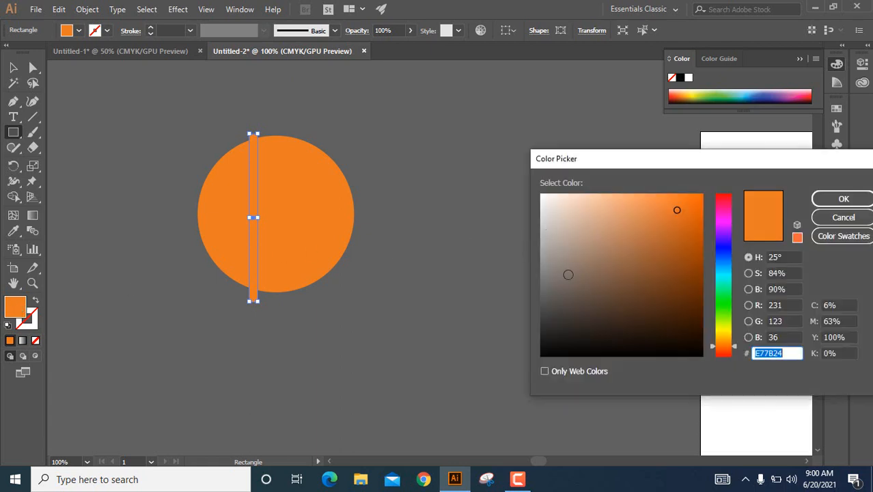
click(548, 354)
click(547, 355)
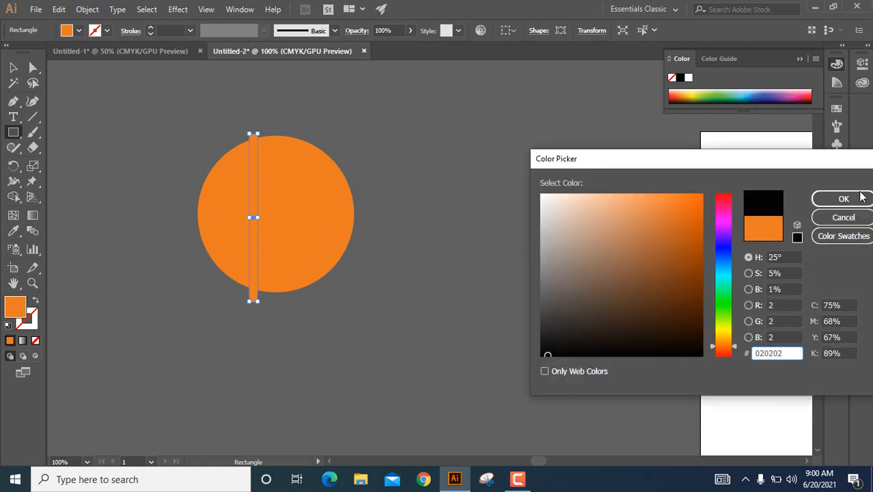
click(845, 200)
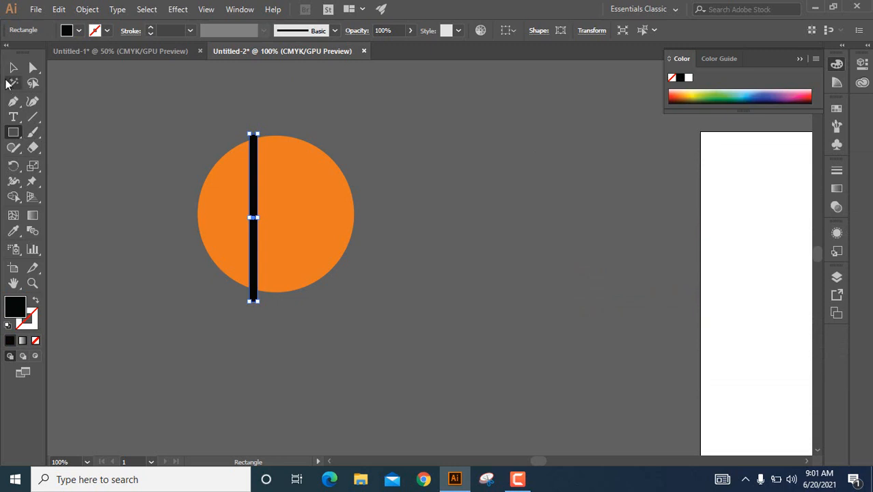
Duplicate the black bar twice toward the circle's right side, with both copies lowered to start inside the circle and extend below it.
key(v)
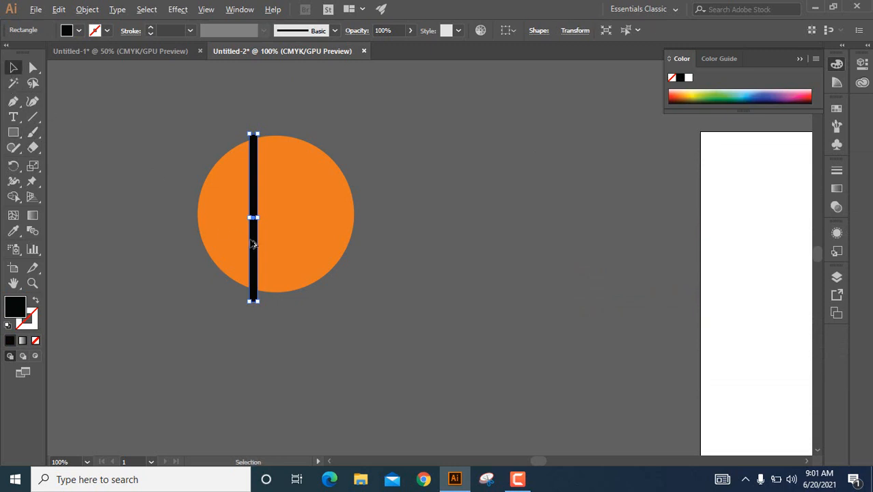
drag(263, 246, 296, 282)
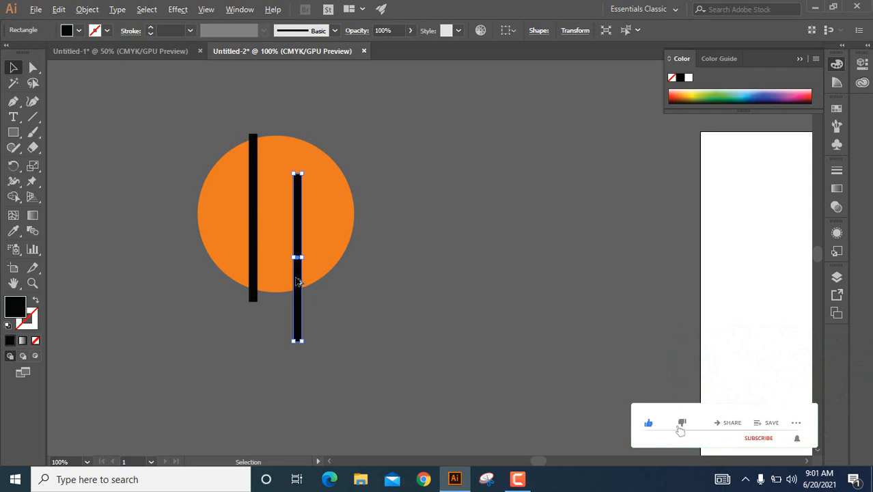
drag(296, 281, 329, 284)
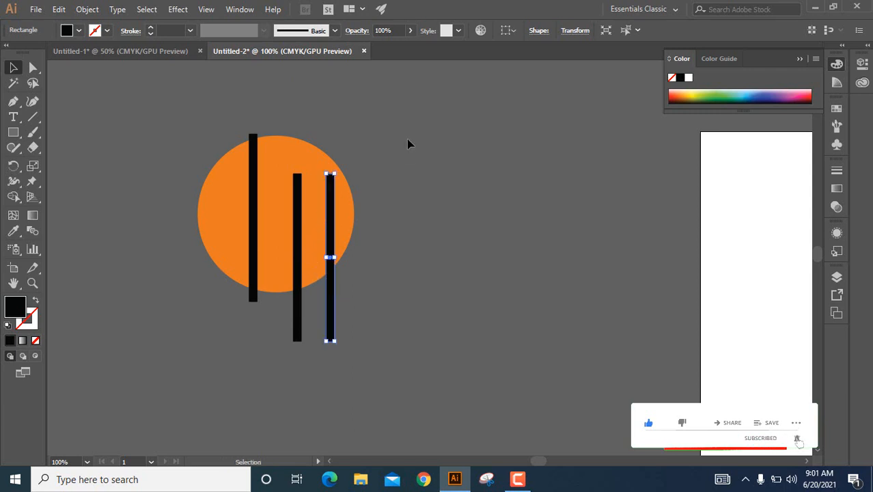
click(369, 145)
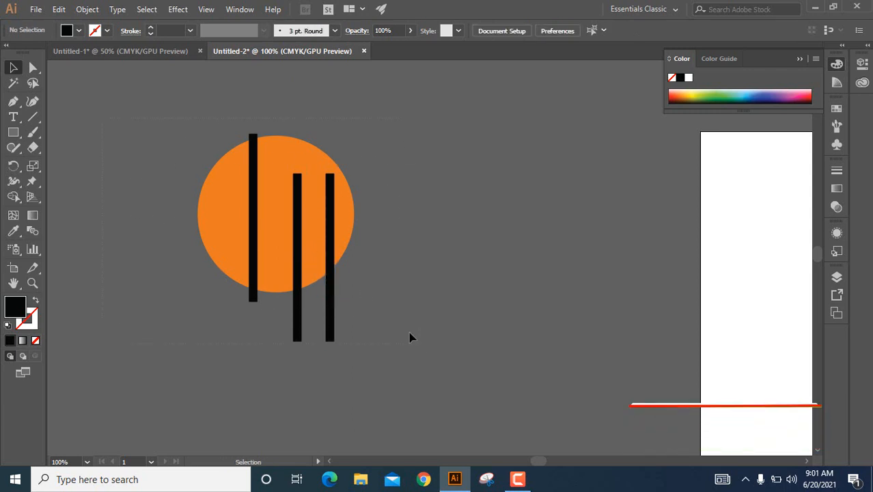
Cut all three black bars out of the orange circle with the Shape Builder, removing their overhanging ends as well.
key(ctrl+a)
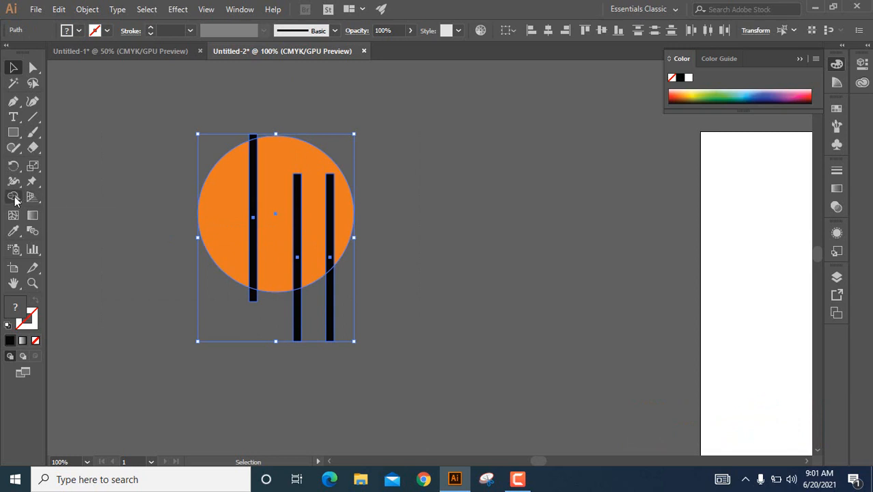
click(14, 198)
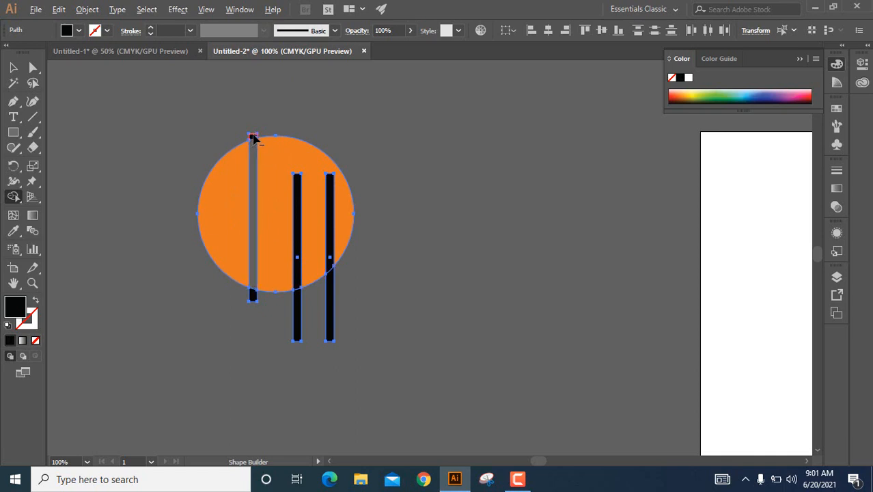
alt+click(250, 150)
alt+click(251, 297)
alt+click(300, 207)
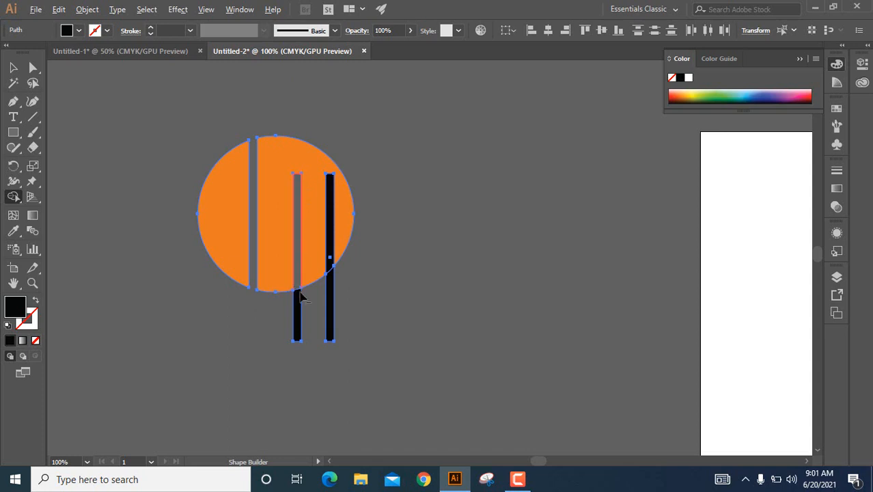
alt+click(297, 321)
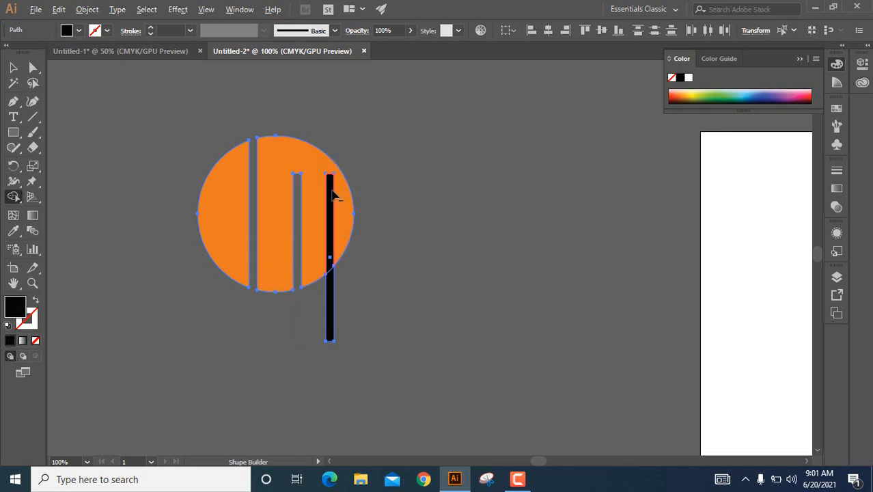
alt+click(331, 208)
alt+click(330, 286)
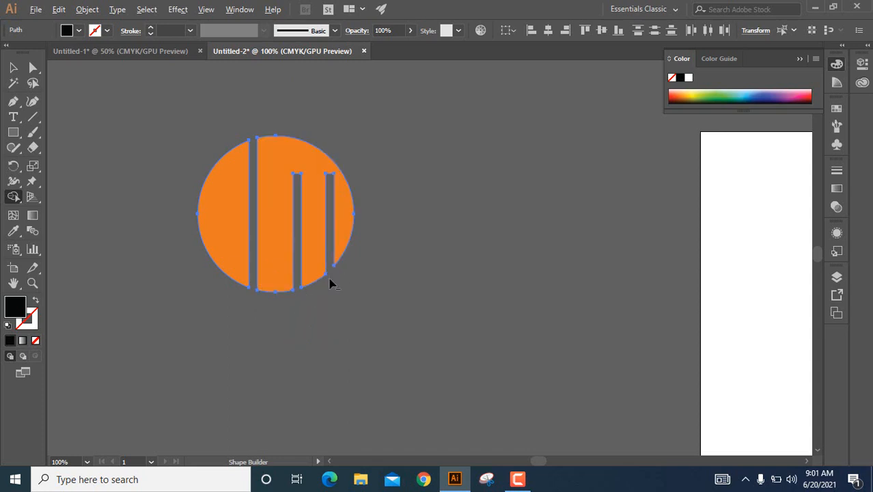
click(13, 67)
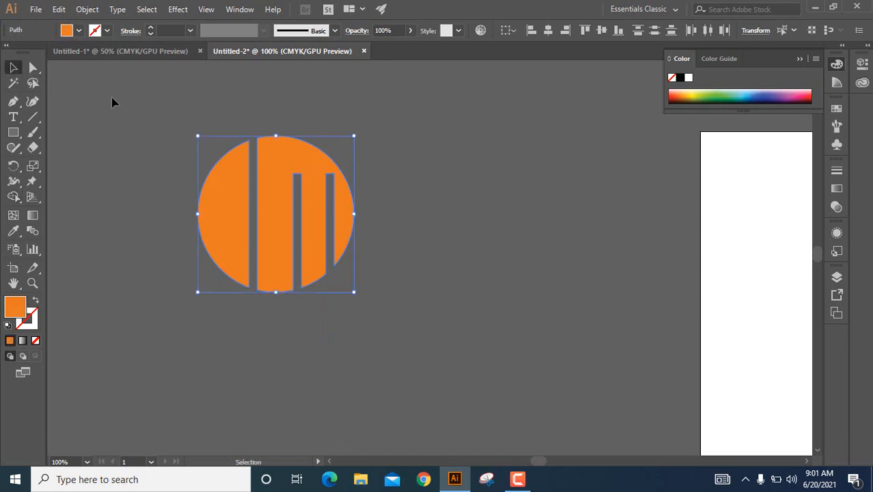
click(144, 107)
click(319, 235)
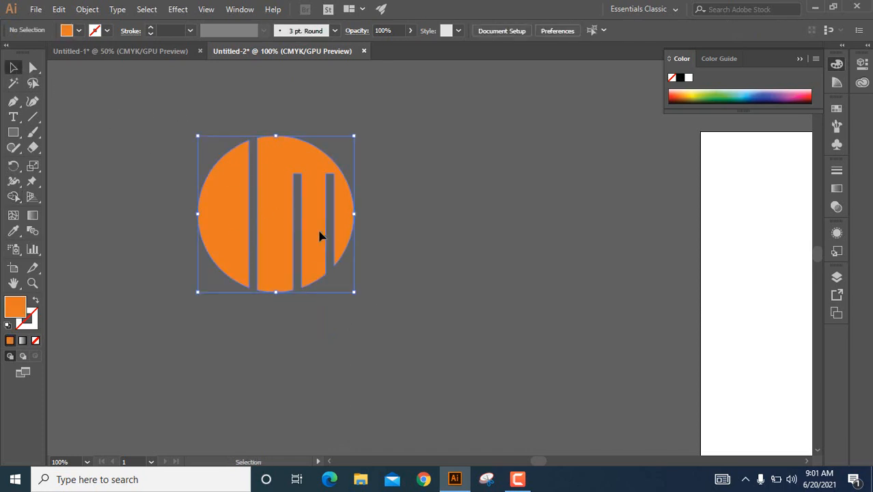
Group the cut circle pieces and scale the group down proportionally to a little over half its size.
right_click(280, 183)
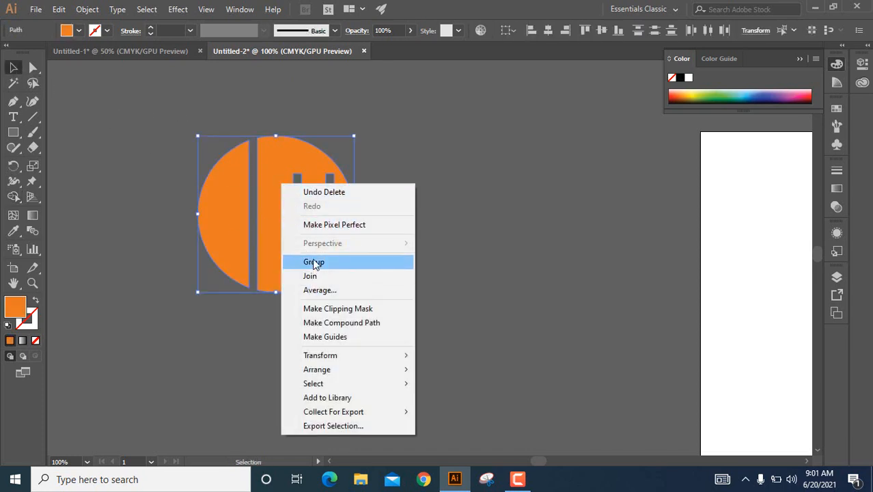
click(313, 261)
click(298, 223)
drag(279, 218, 272, 240)
key(ctrl+z)
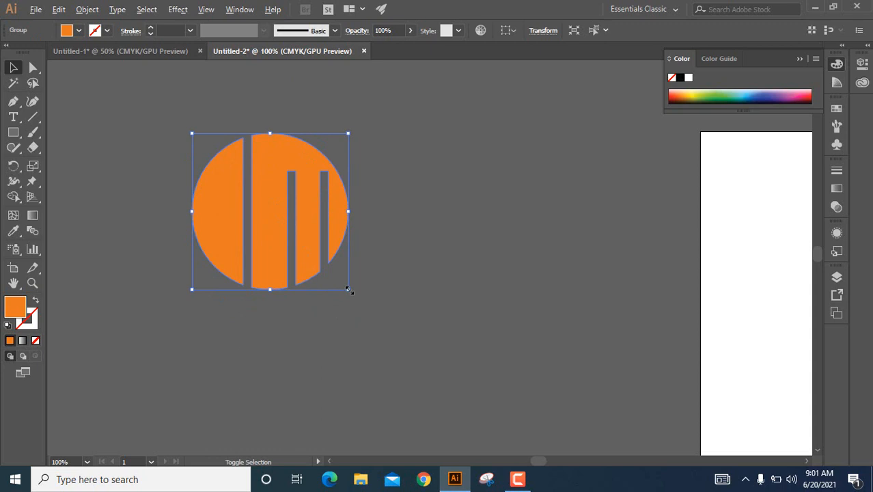
drag(348, 290, 320, 257)
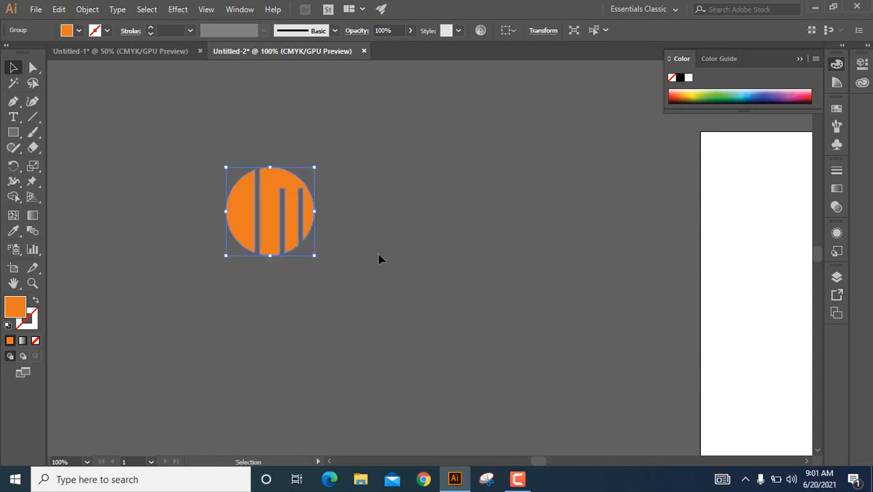
click(377, 252)
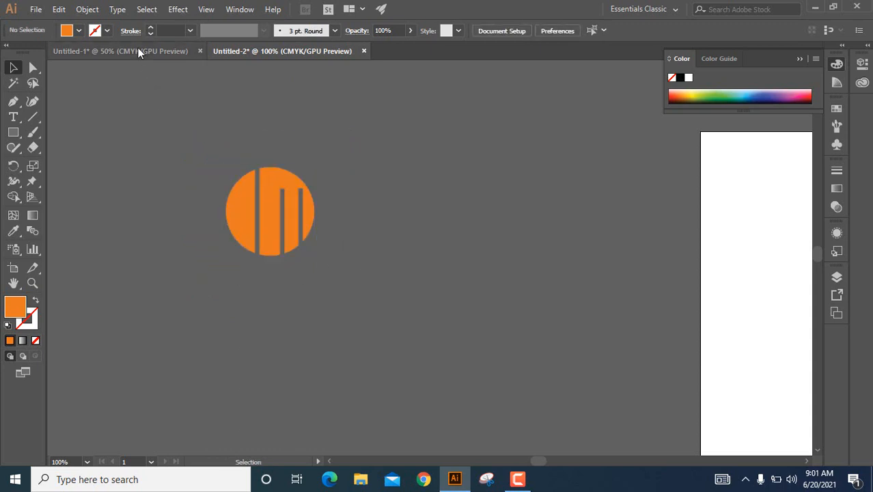
Check the wordmark in the reference document Untitled-1, and add the text "MiniDog" just below the circle in Untitled-2.
click(137, 49)
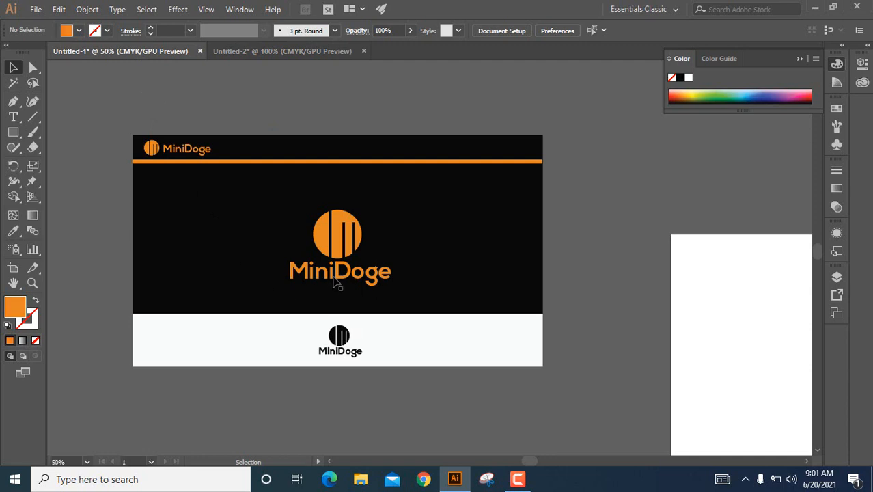
click(235, 55)
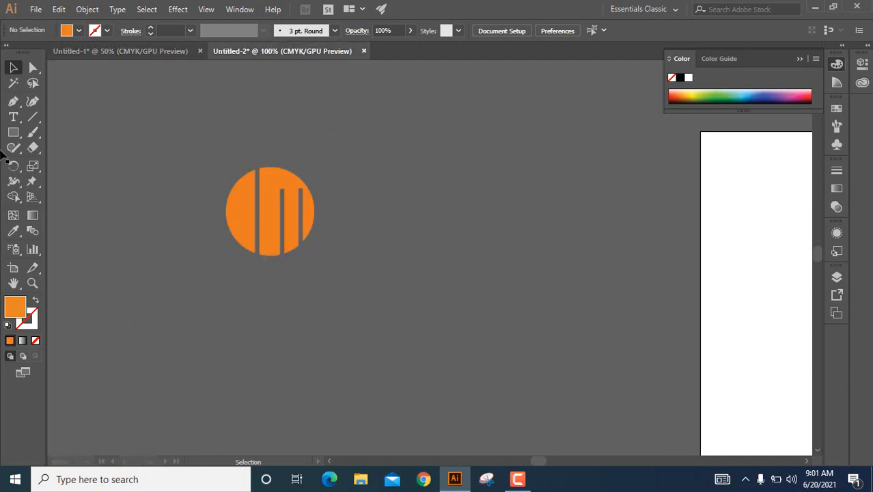
click(13, 117)
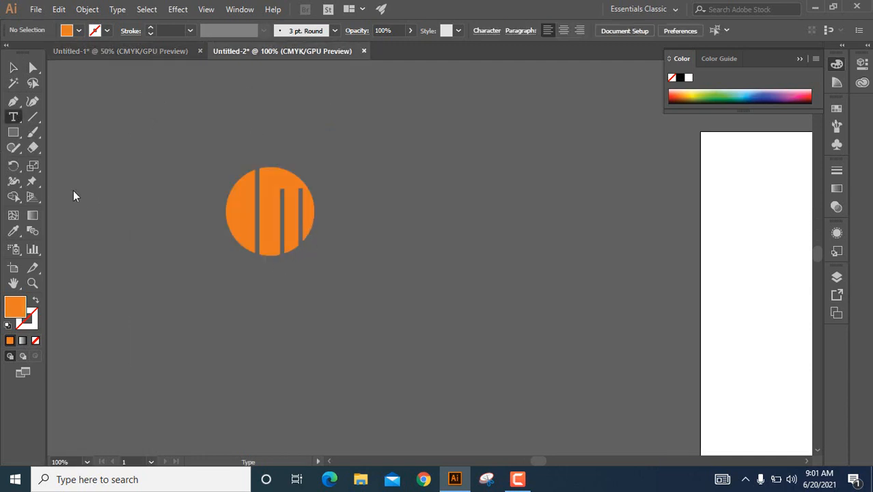
click(229, 276)
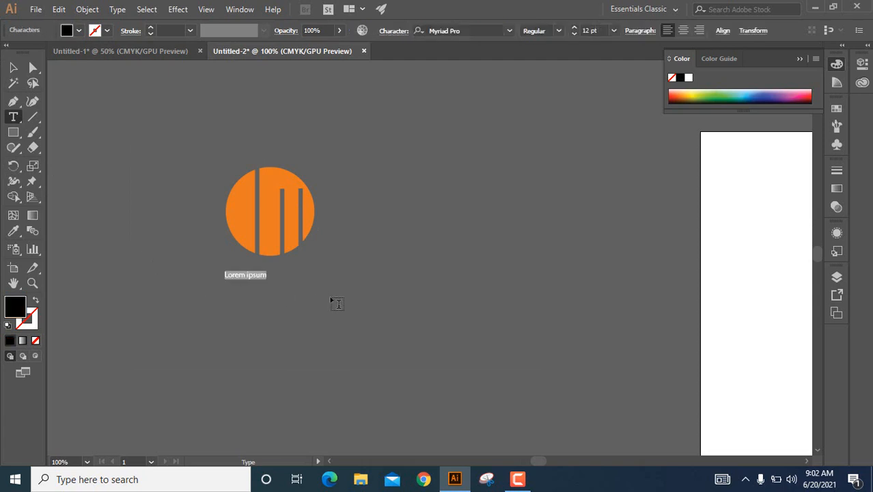
text(MiniDog)
click(13, 67)
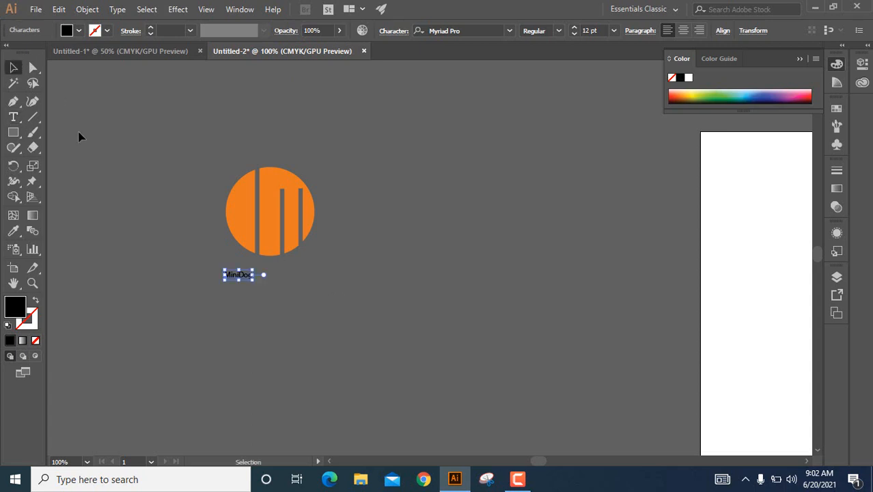
Set the MiniDog text size to 36 pt.
click(511, 31)
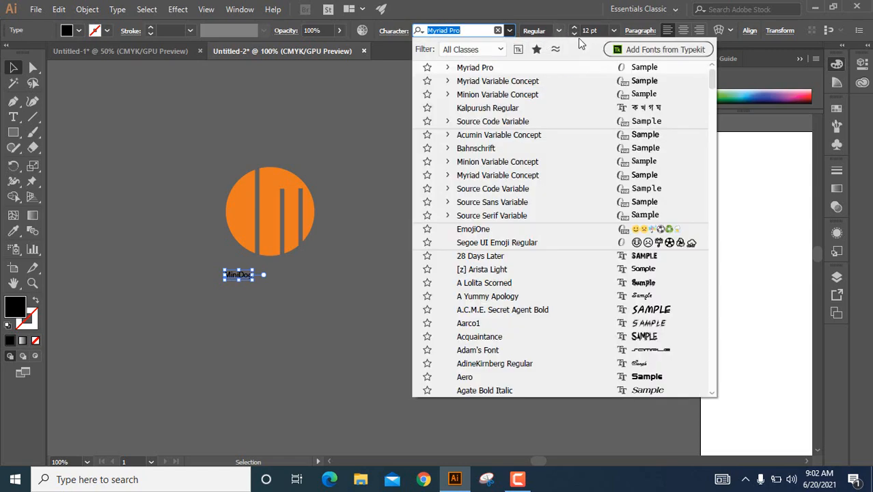
click(613, 31)
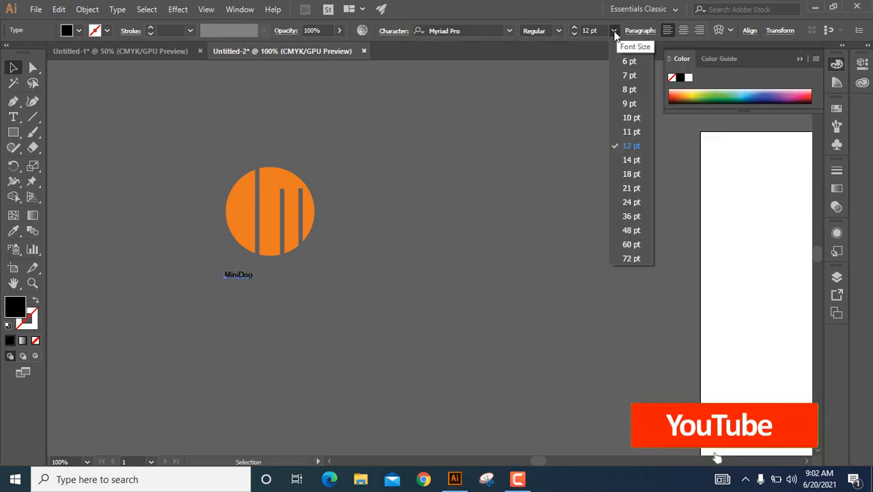
click(614, 31)
click(613, 30)
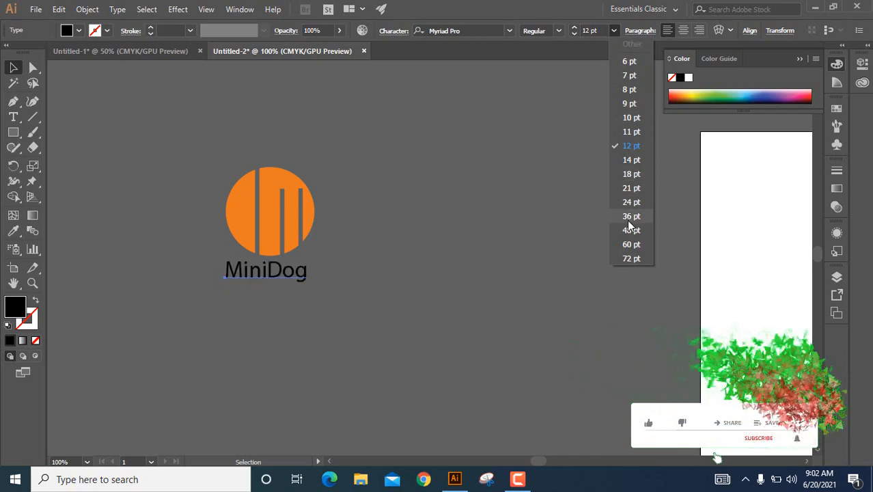
click(630, 217)
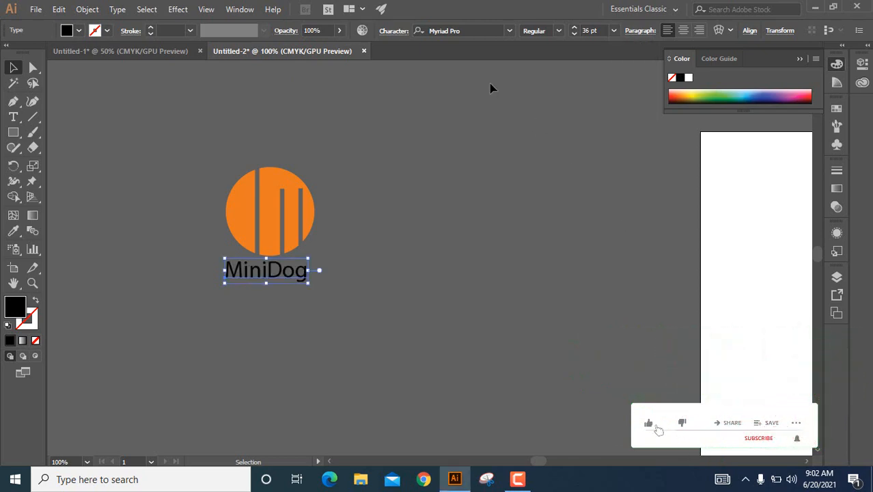
Change the MiniDog text to the Nexa Bold font at 48 pt.
click(509, 31)
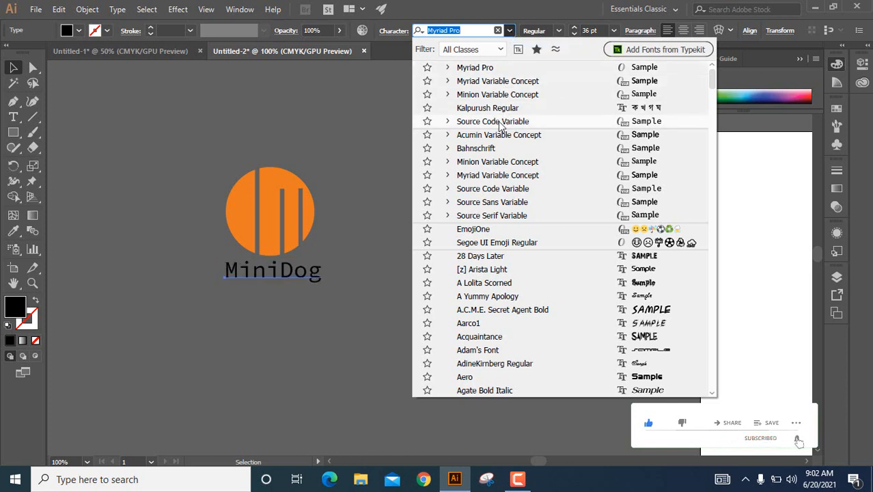
scroll(492, 83, up, 1)
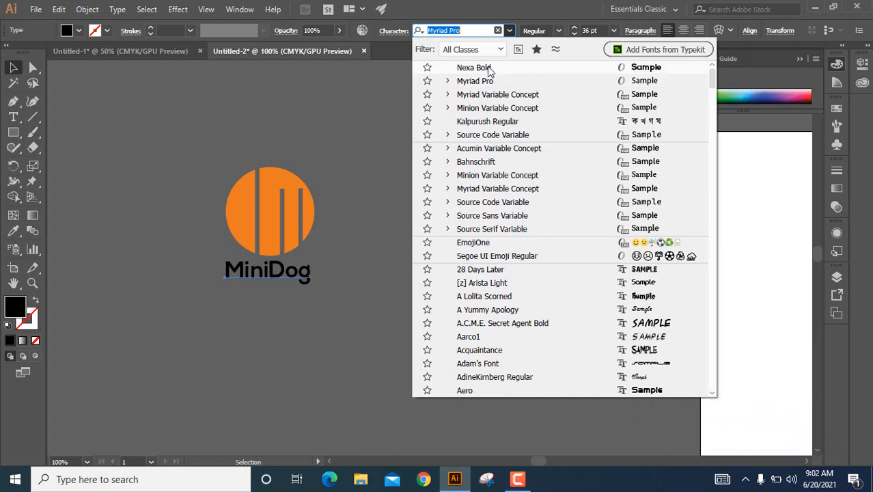
click(489, 69)
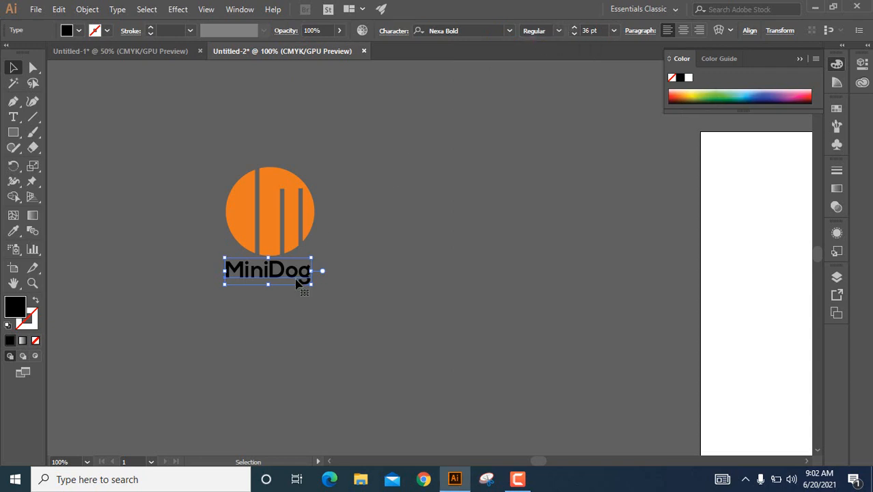
click(614, 32)
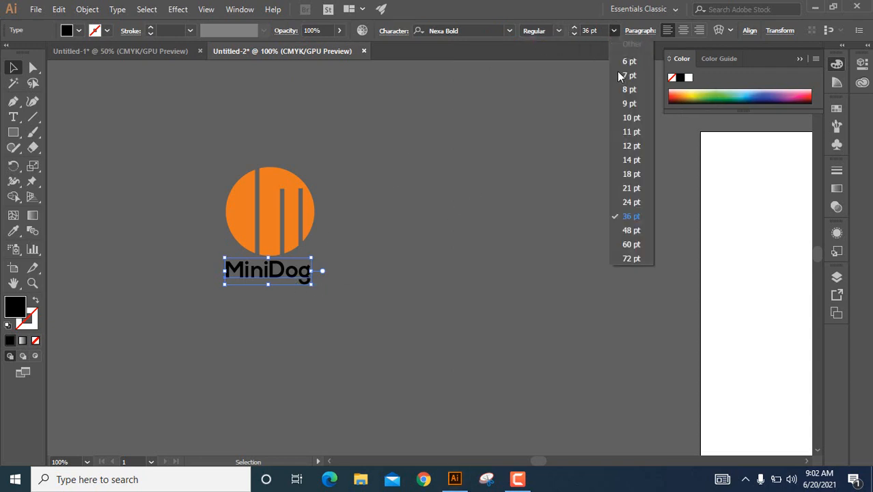
click(631, 230)
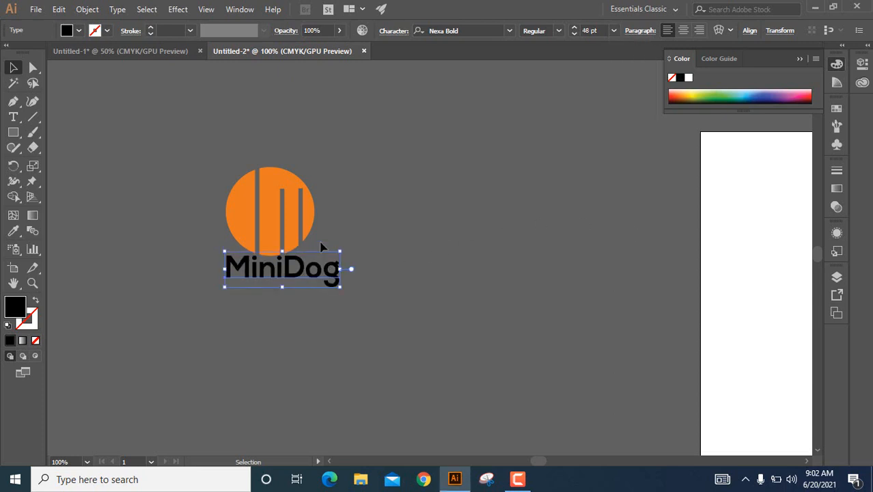
Move the circle mark up over the middle of the text and scale it down to a little over half its size.
click(265, 199)
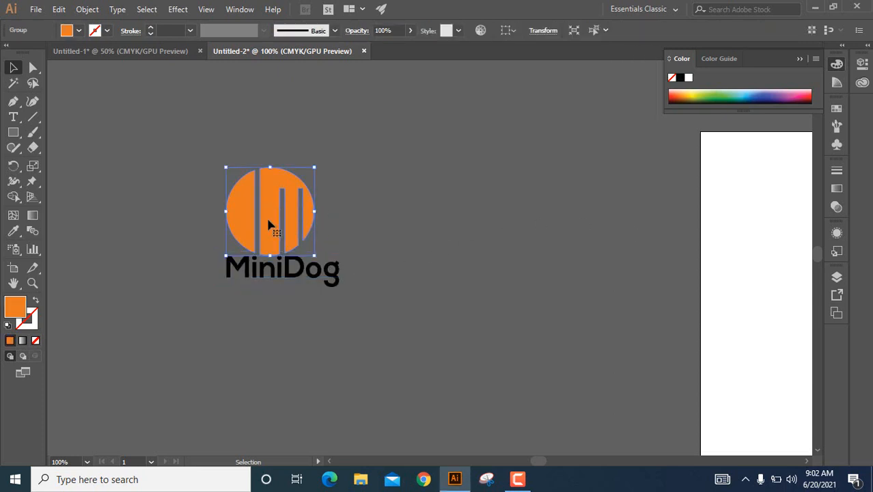
drag(270, 217, 283, 208)
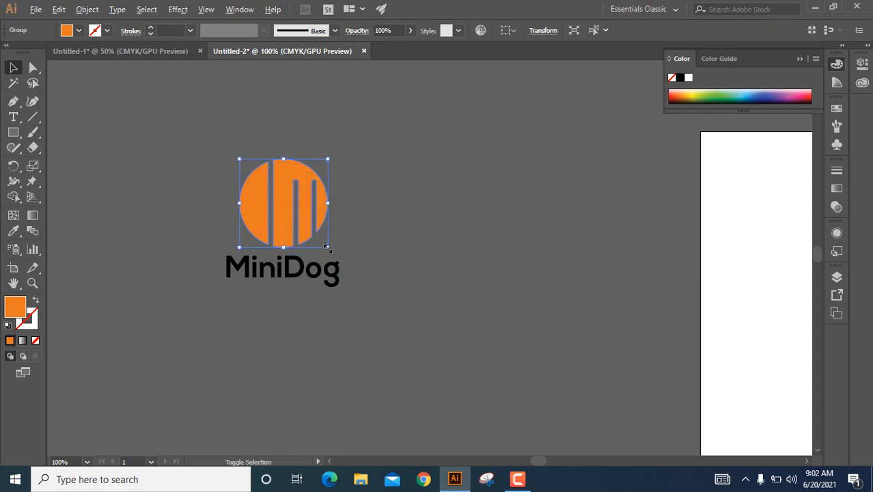
drag(328, 246, 308, 228)
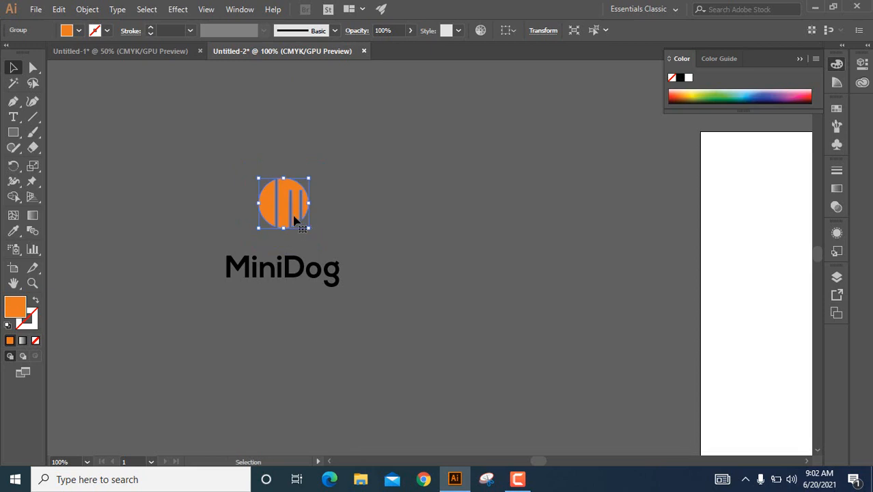
Nudge the circle mark down until it sits just above the text, and shift it slightly right.
key(Down)
key(Down)
key(Down)
key(Down)
key(Down)
key(Down)
key(Down)
key(Down)
key(Down)
key(Down)
key(Down)
key(Down)
key(Down)
key(Down)
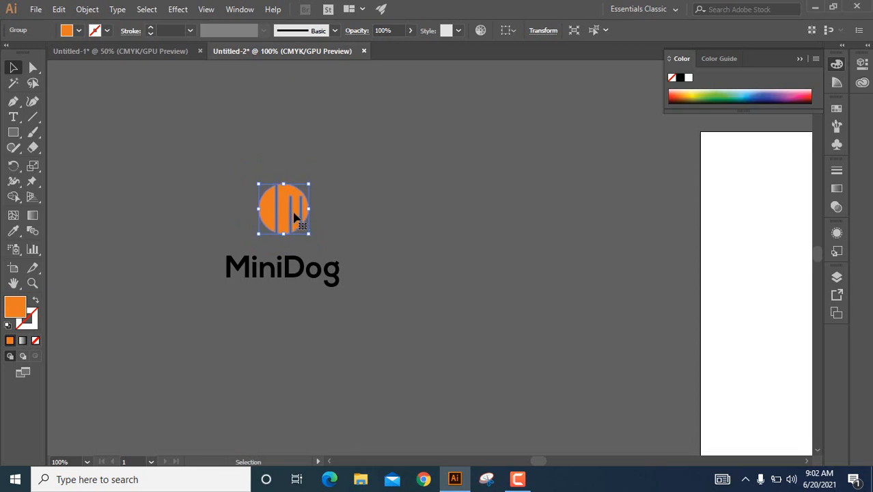
key(Down)
key(Down)
key(Down)
key(Down)
key(Down)
key(Down)
key(Down)
key(Down)
key(Down)
key(Down)
key(Down)
key(Down)
key(Down)
key(Down)
key(Down)
key(Down)
key(Down)
key(Down)
key(Down)
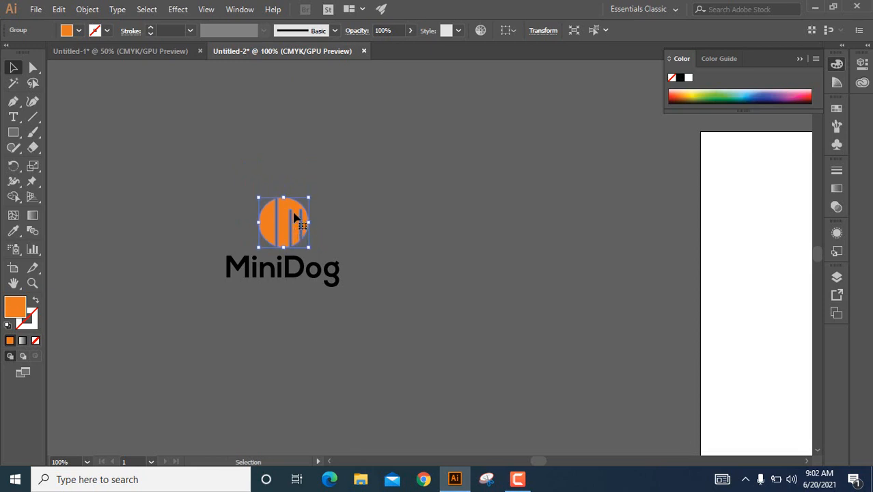
key(Right)
key(Right)
key(Right)
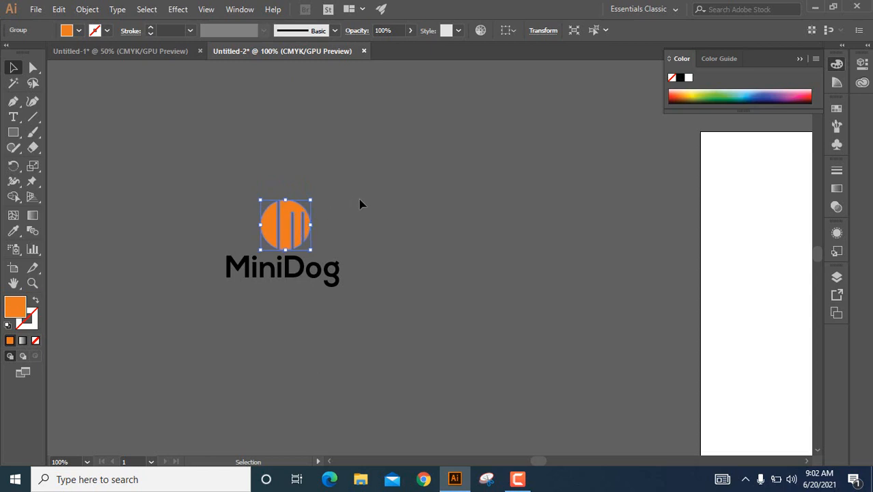
click(363, 201)
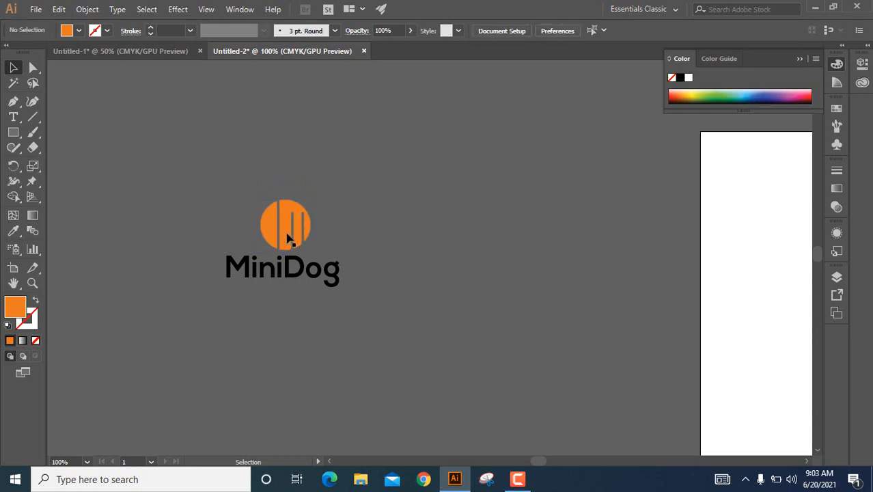
click(287, 238)
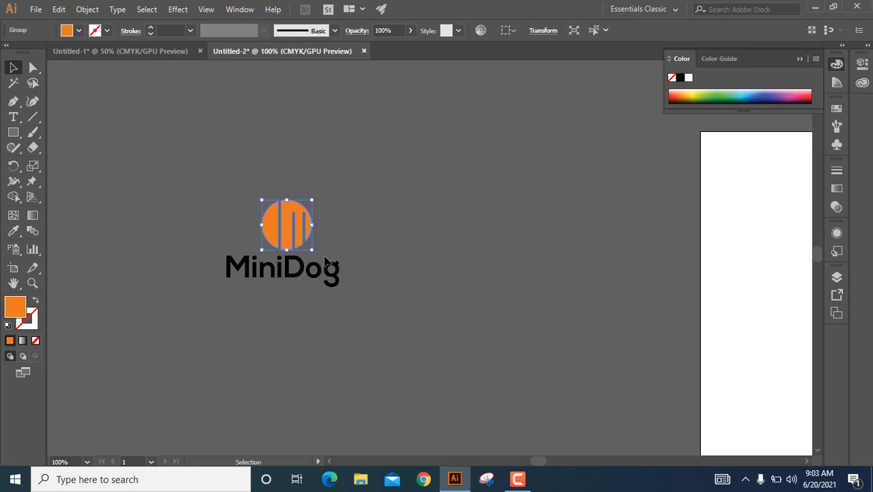
Recolor the MiniDog text with the circle's orange using the Eyedropper, and nudge the circle mark slightly left.
click(294, 265)
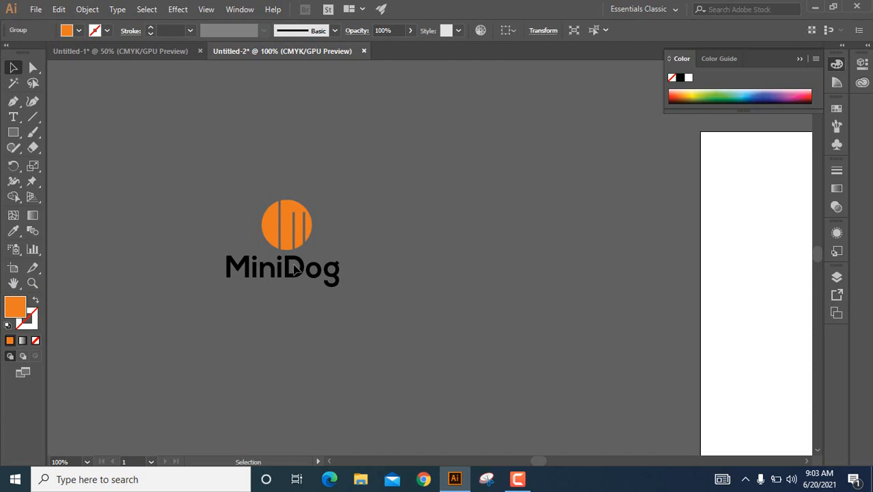
click(13, 232)
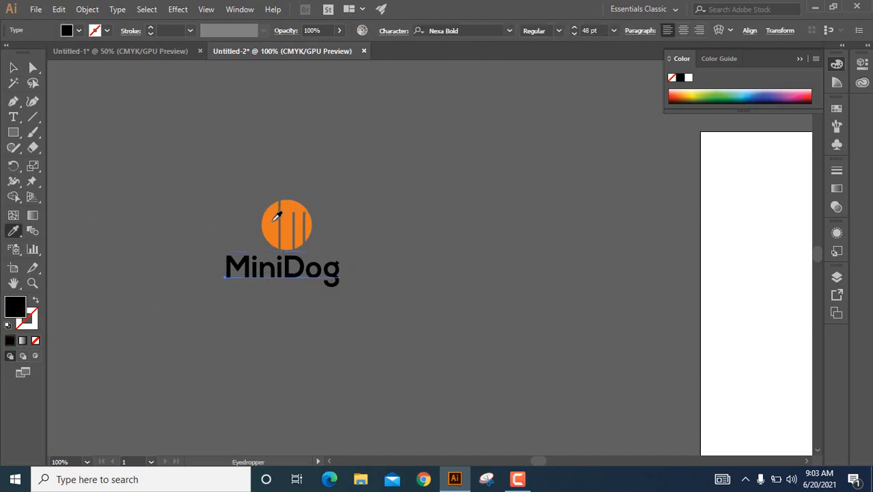
click(274, 220)
key(v)
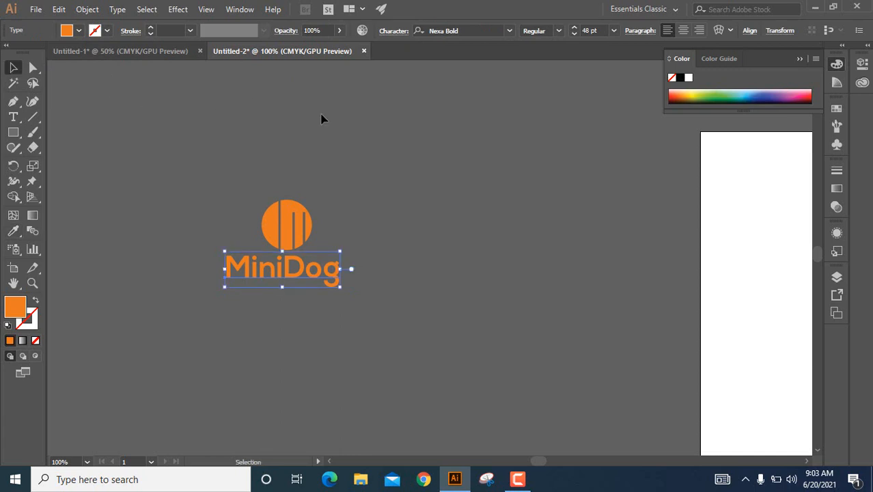
click(308, 194)
click(286, 219)
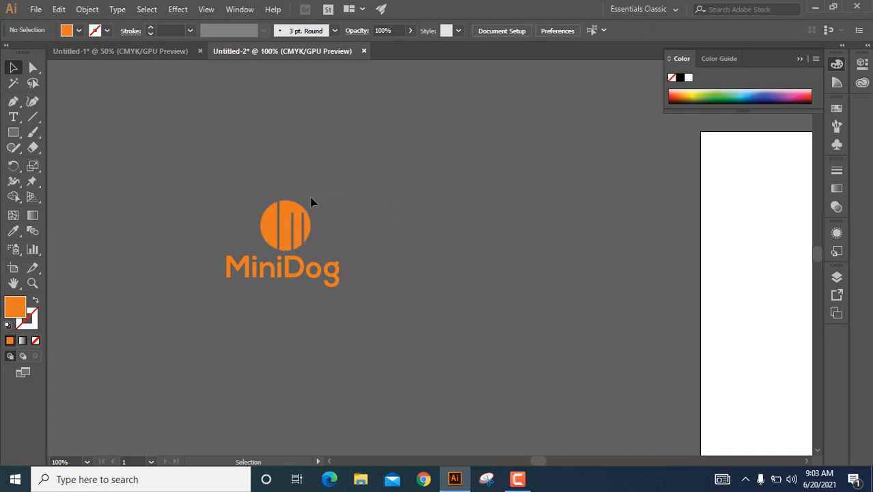
Create a 1280 by 720 px rectangle in the empty canvas area around the logo.
drag(300, 193, 459, 187)
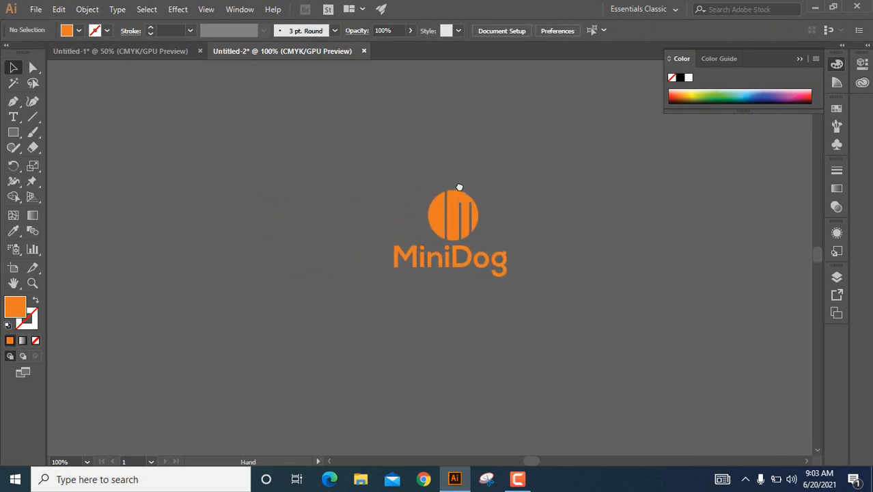
click(13, 132)
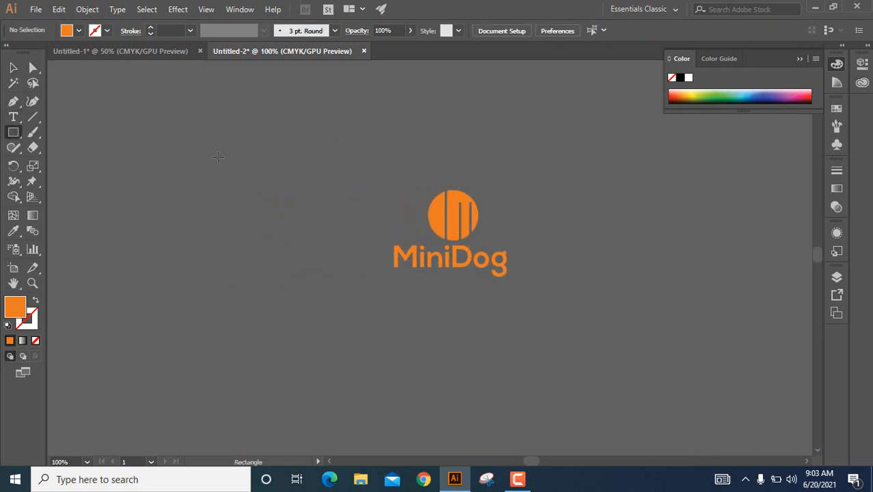
click(15, 133)
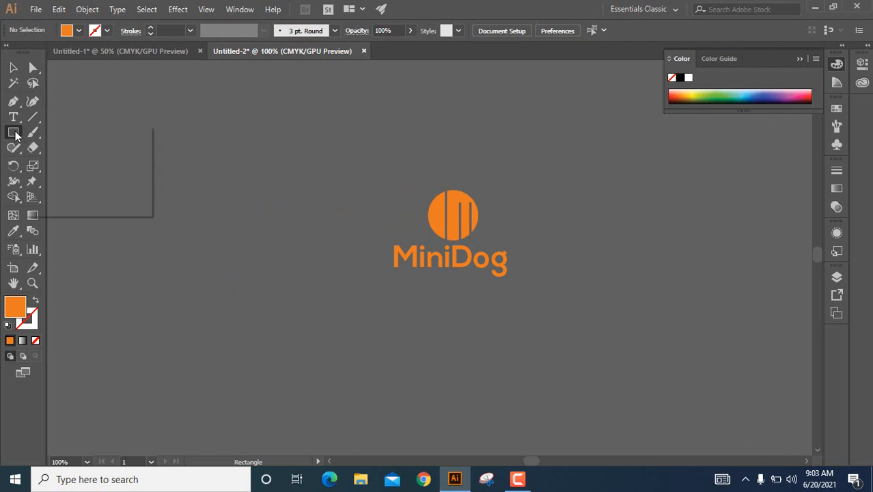
click(16, 135)
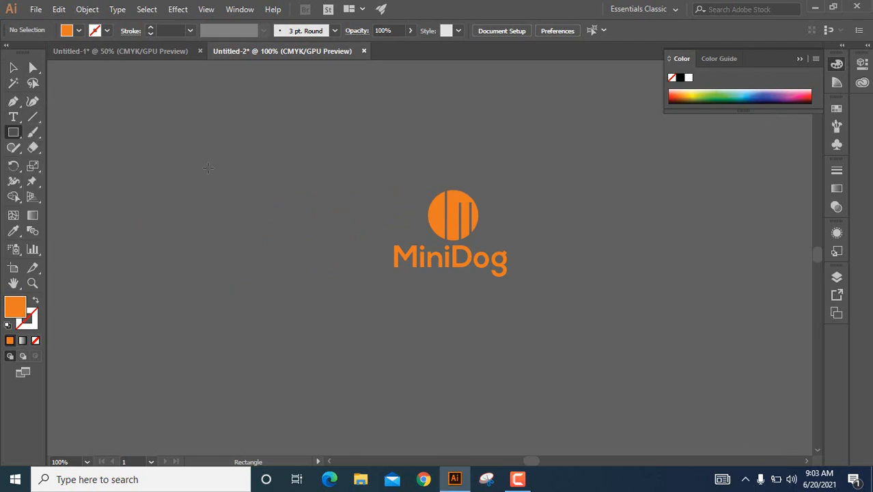
click(208, 168)
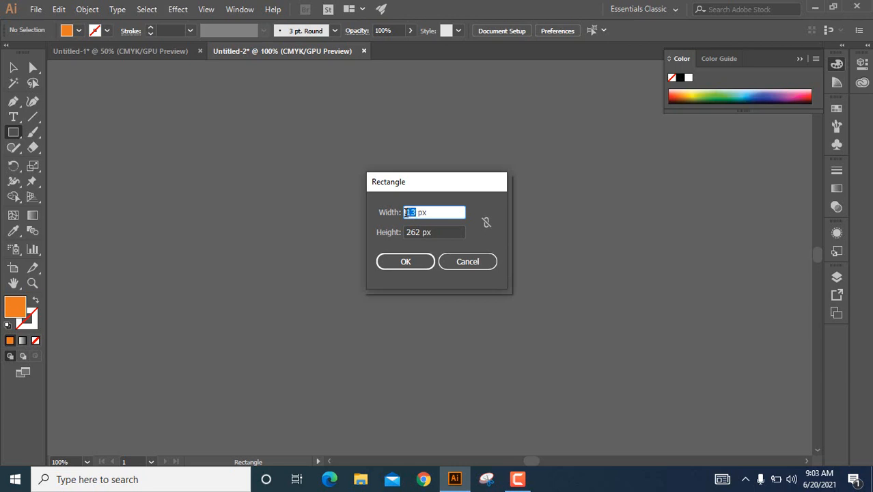
text(1280)
click(418, 233)
double_click(416, 233)
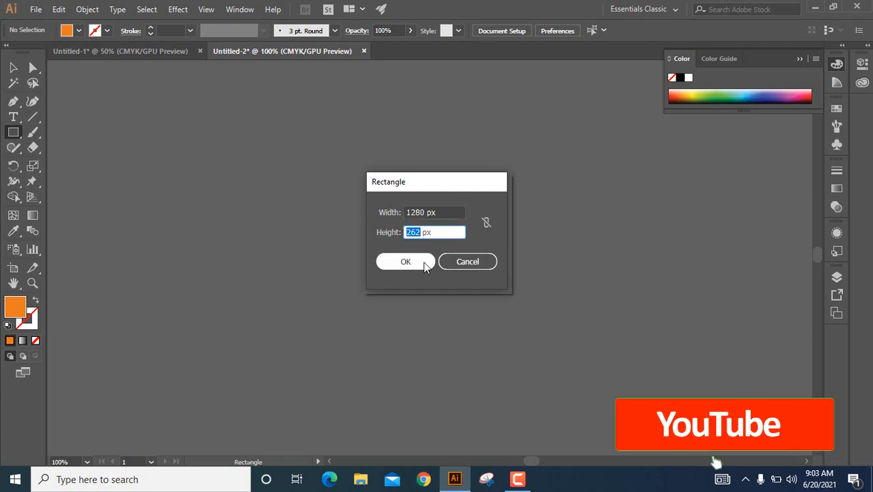
text(720)
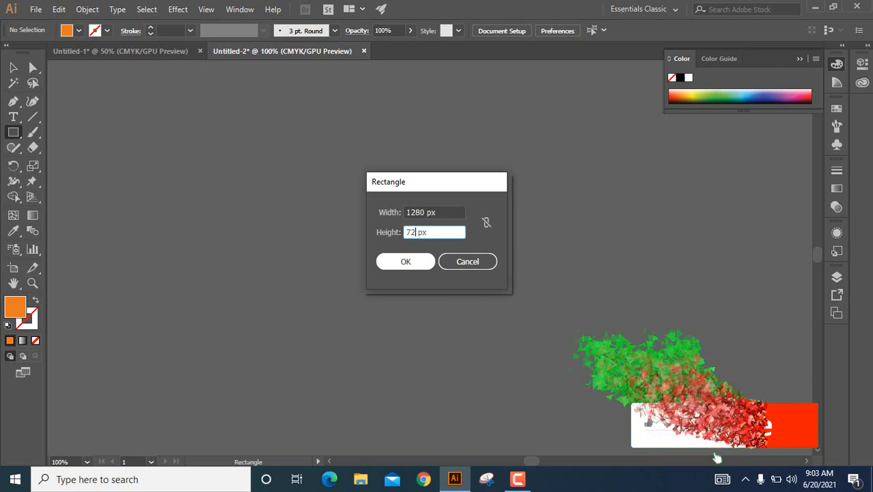
click(412, 261)
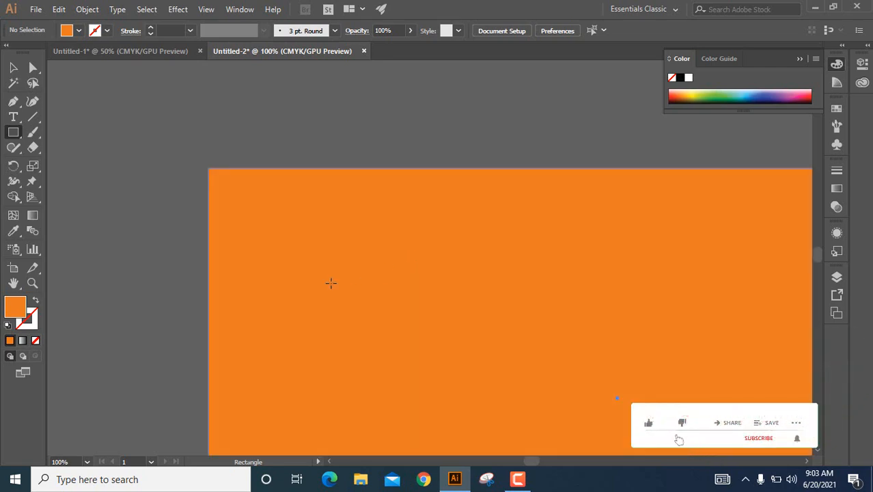
Move the new orange rectangle to the left of the MiniDog logo so it no longer covers it.
click(13, 67)
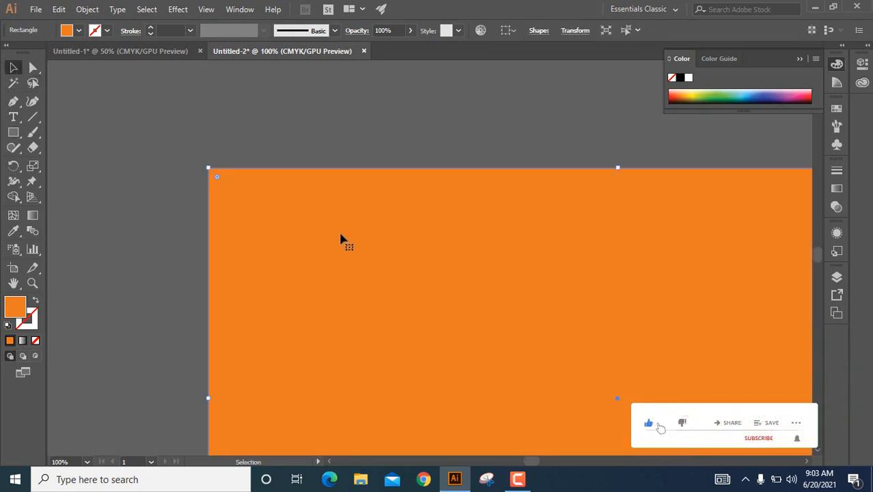
scroll(340, 231, down, 2)
drag(299, 231, 101, 179)
click(419, 161)
drag(168, 219, 104, 211)
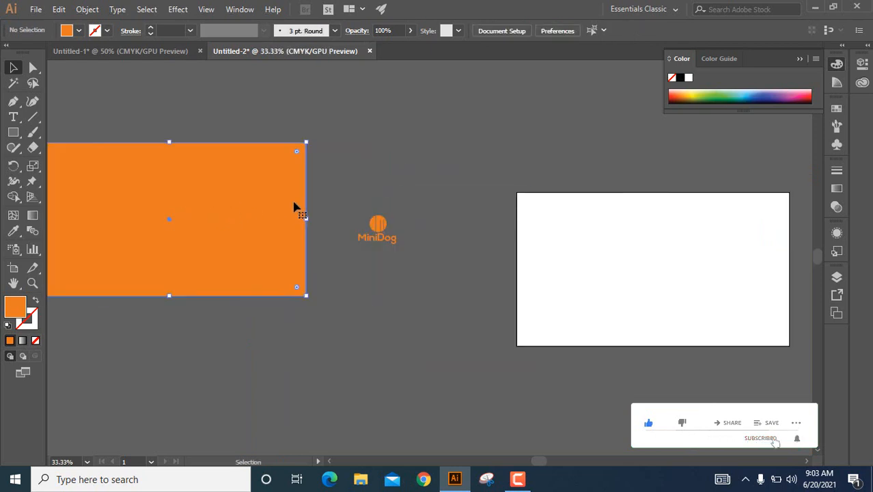
click(349, 177)
drag(349, 179, 462, 181)
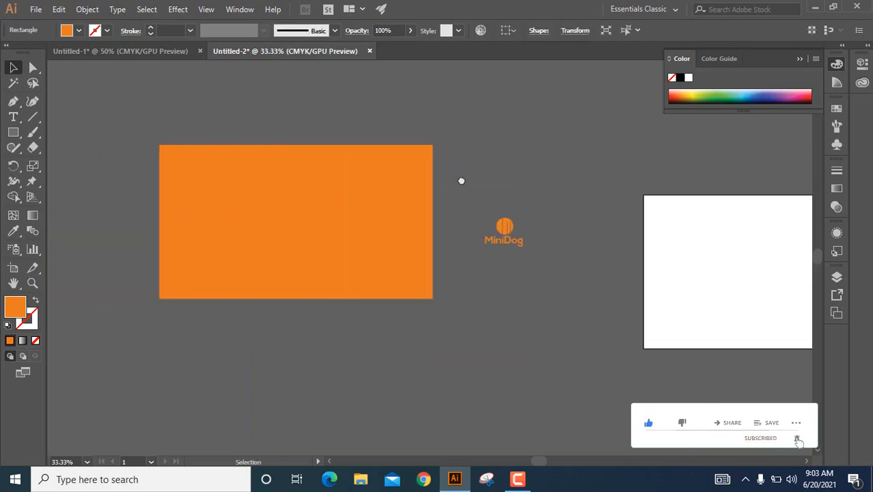
Change the rectangle's fill color to black, 000000.
click(317, 206)
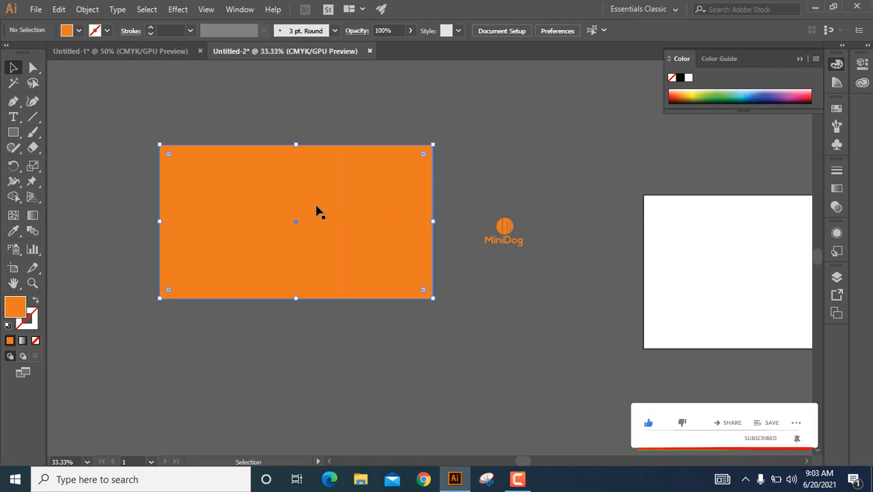
double_click(16, 304)
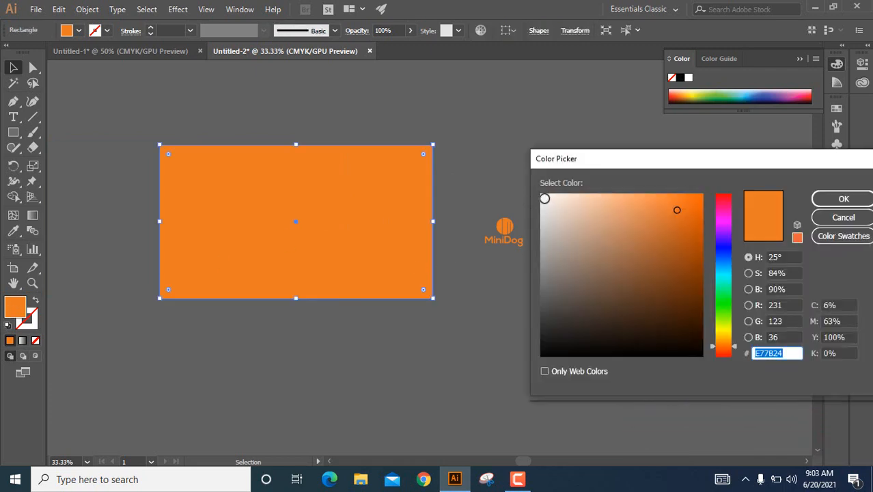
click(546, 198)
click(545, 354)
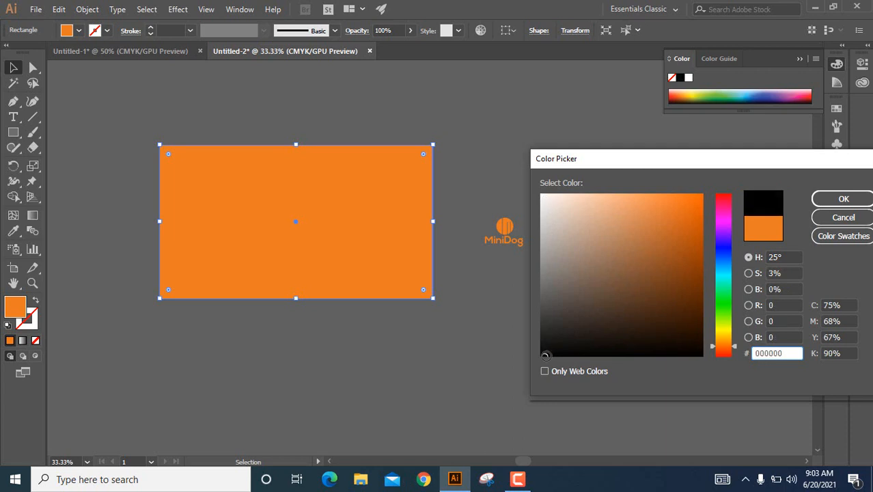
click(844, 198)
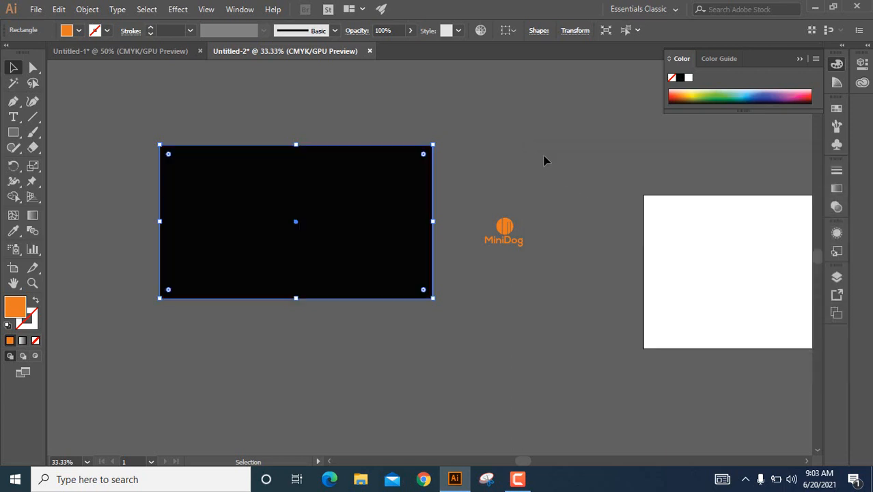
Group the circle mark with the MiniDog text and enlarge the group to about 399 by 298 px.
mouse_move(503, 234)
mouse_down()
mouse_move(333, 239)
mouse_move(292, 216)
mouse_move(497, 249)
mouse_move(511, 240)
mouse_up()
click(544, 202)
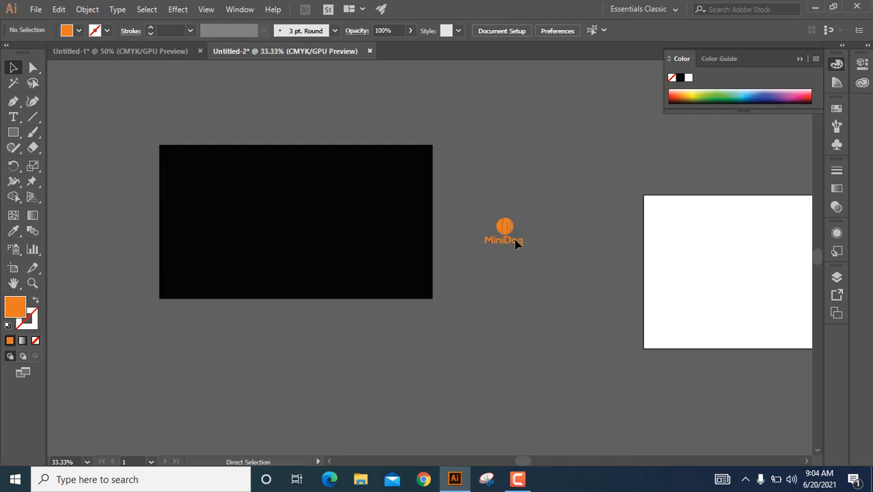
scroll(511, 229, up, 2)
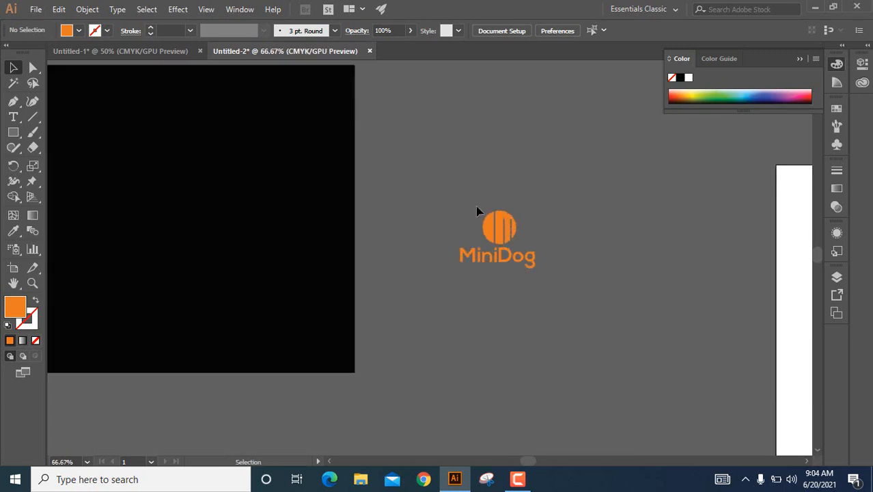
drag(469, 215, 532, 270)
right_click(503, 227)
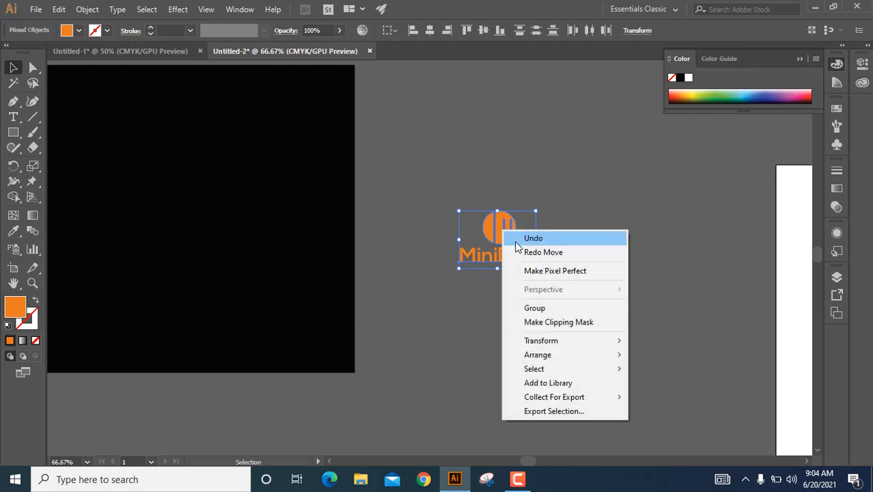
click(536, 308)
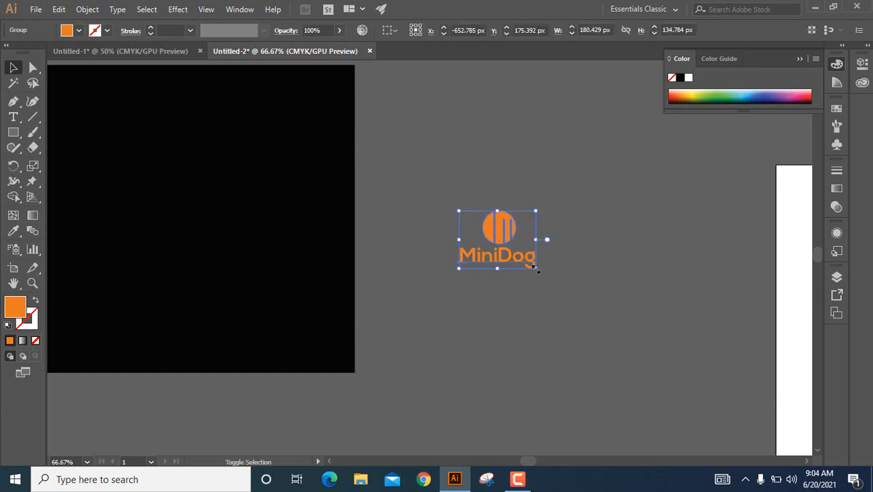
drag(535, 269, 581, 303)
click(600, 228)
Move the grouped logo onto the upper middle of the black rectangle and bring it to the front.
scroll(565, 228, down, 2)
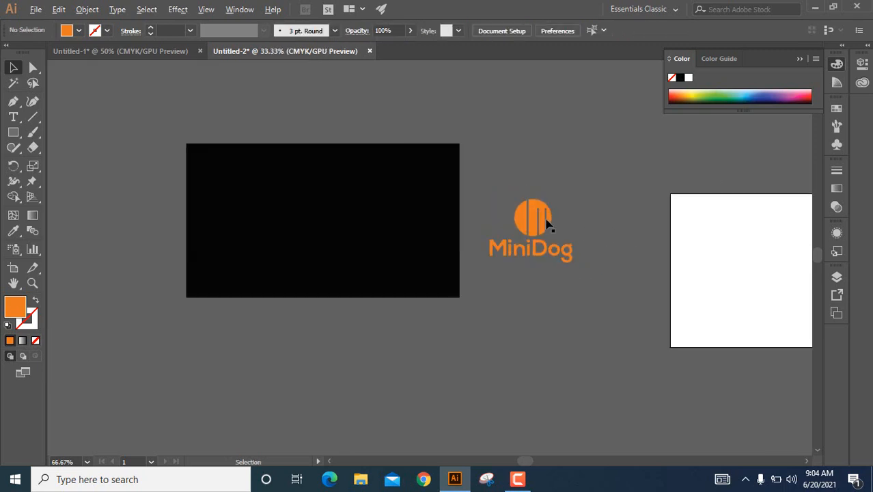
drag(531, 220, 322, 198)
right_click(323, 202)
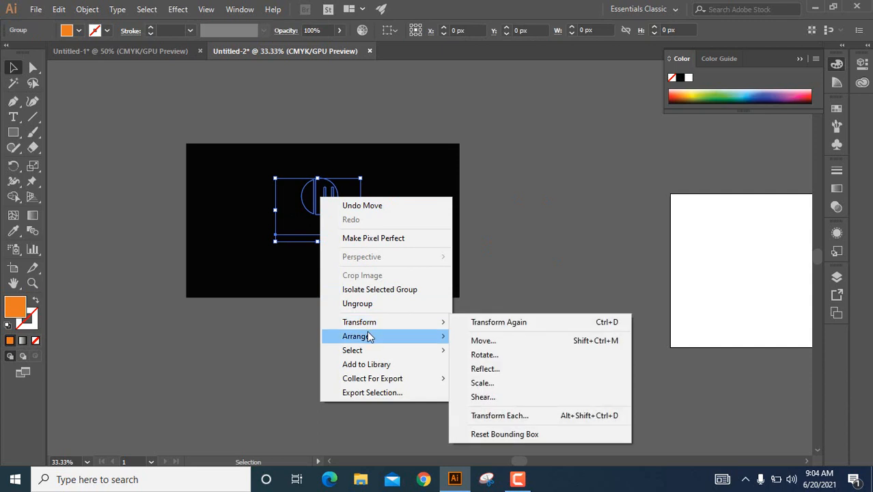
mouse_move(406, 336)
click(497, 337)
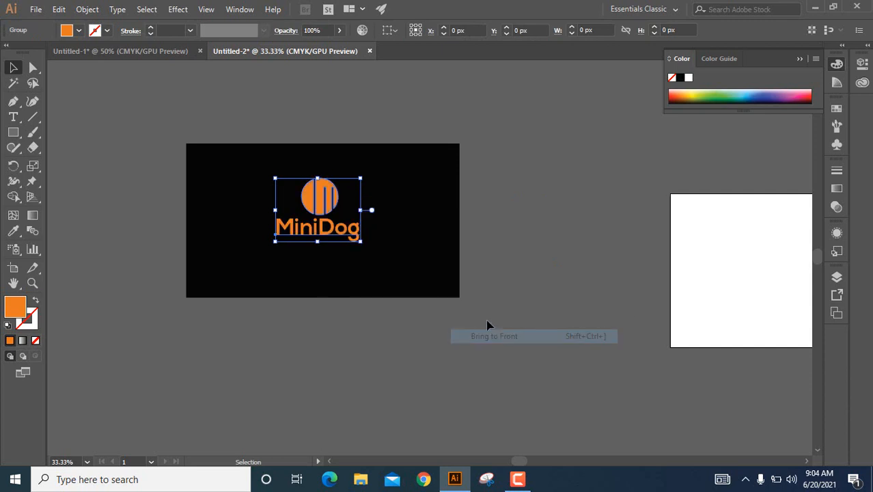
click(574, 219)
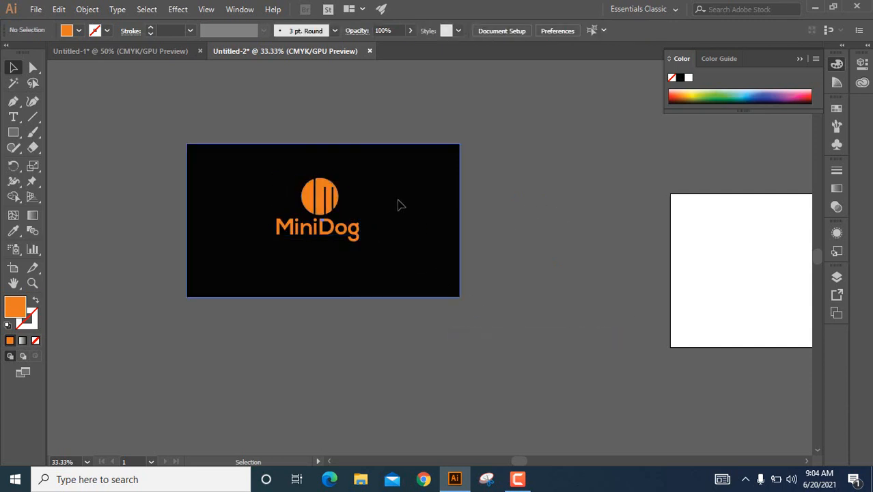
Duplicate the black rectangle slightly lower behind the logo and fill the copy with near-white FCFBFA.
click(398, 203)
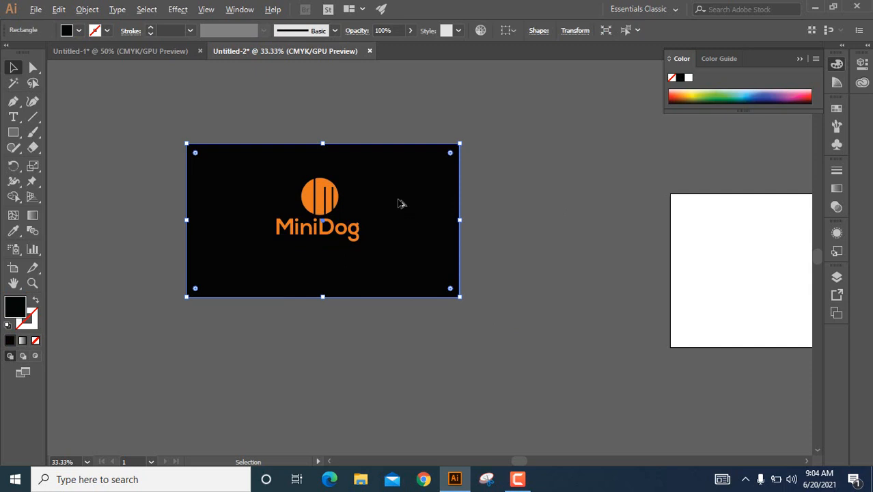
drag(400, 202, 398, 220)
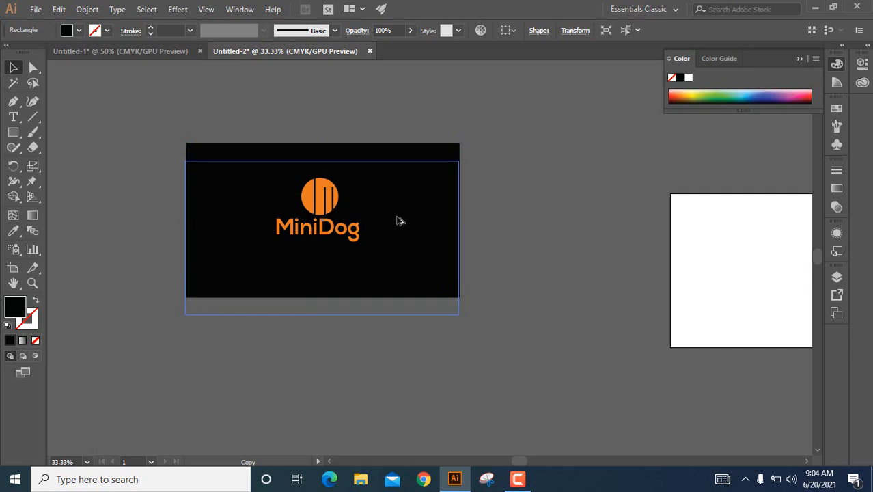
double_click(14, 308)
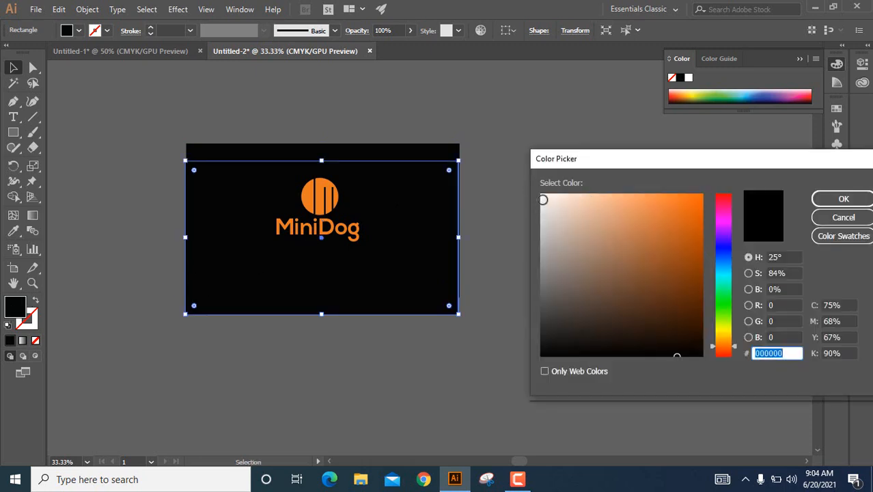
click(543, 197)
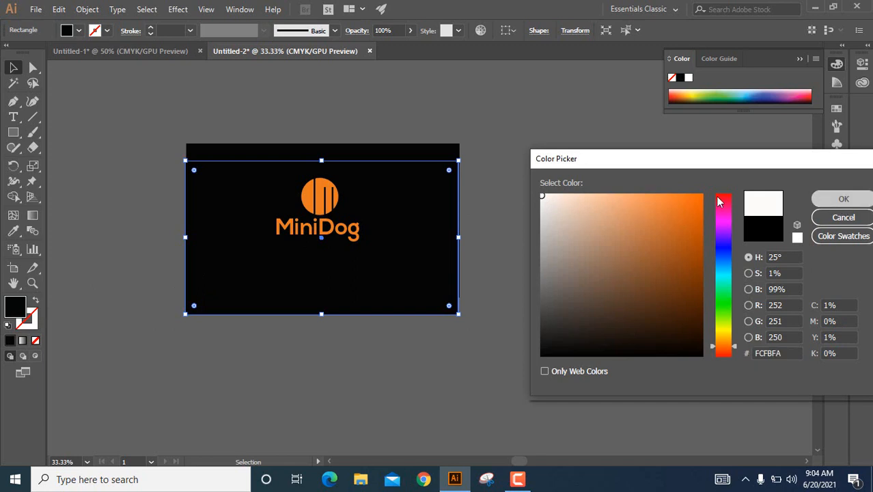
key(Return)
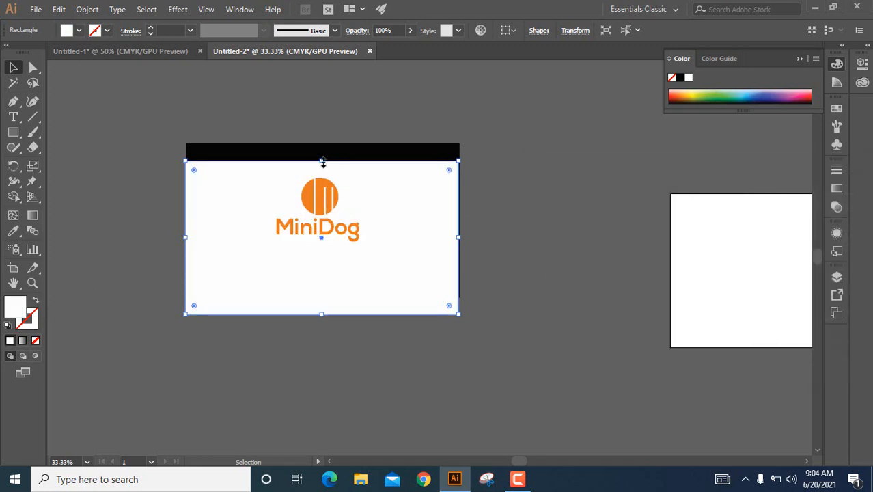
Reduce the white rectangle to a strip across the bottom of the black one, a little over a quarter of its height.
drag(322, 161, 354, 285)
click(560, 220)
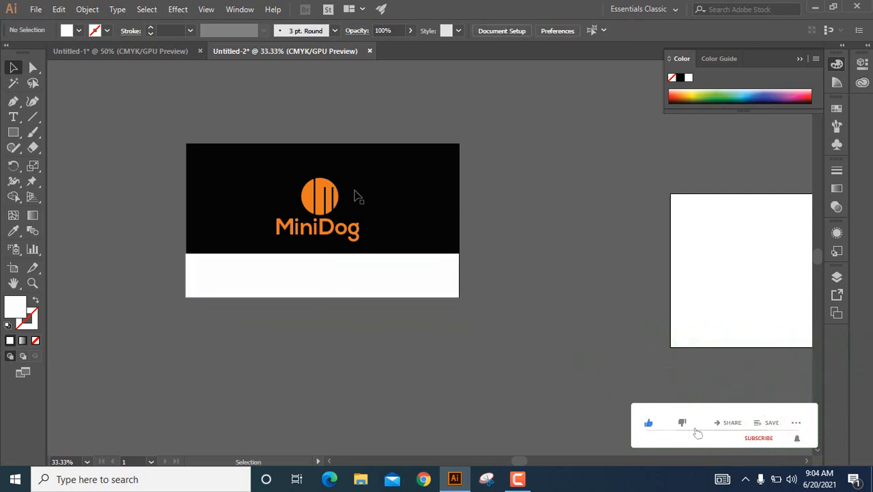
Scale the logo on the black area down about its center to about 317 by 237 px.
click(321, 197)
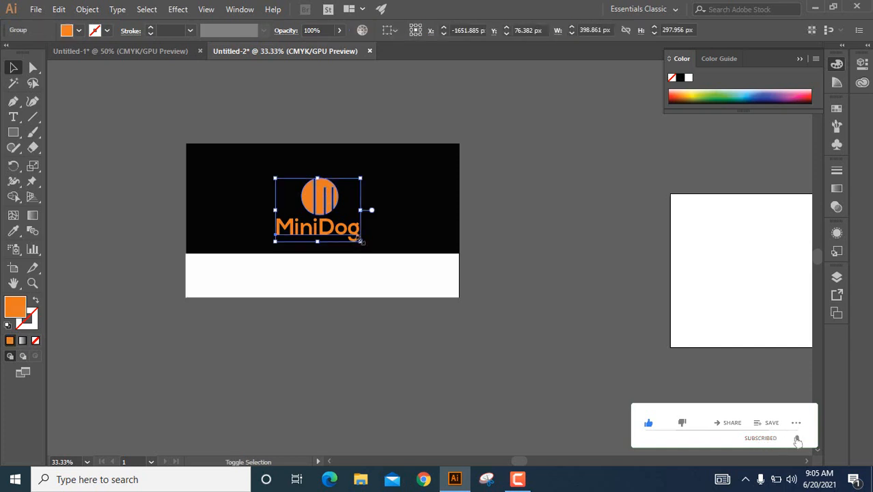
drag(362, 244, 352, 234)
click(483, 189)
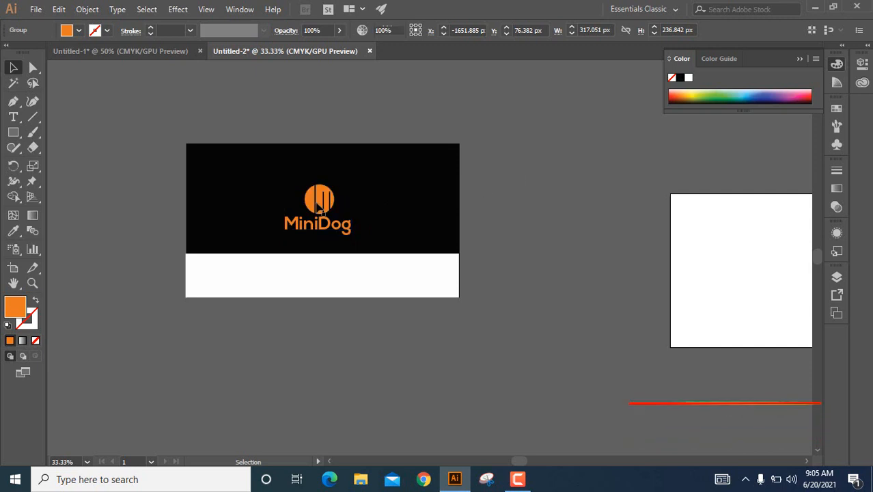
Duplicate the orange logo to the empty area right of the black rectangle and fill the copy with near-black 020202.
click(317, 203)
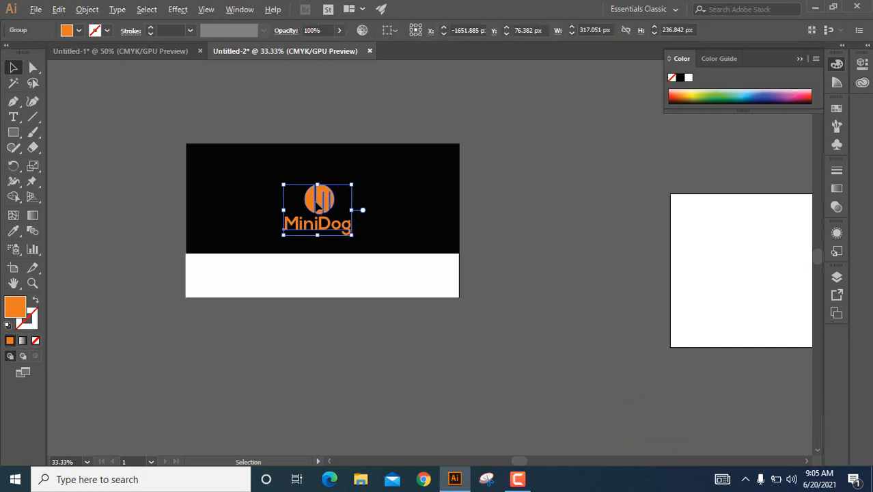
drag(341, 212, 556, 232)
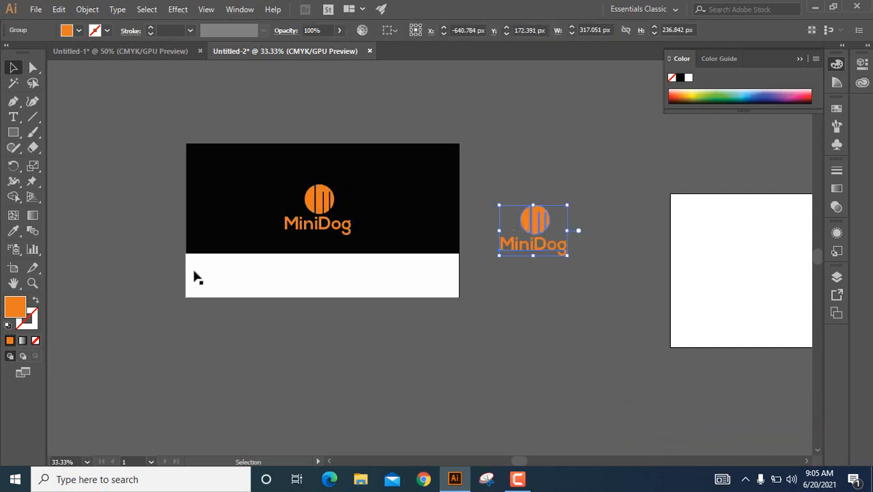
double_click(21, 305)
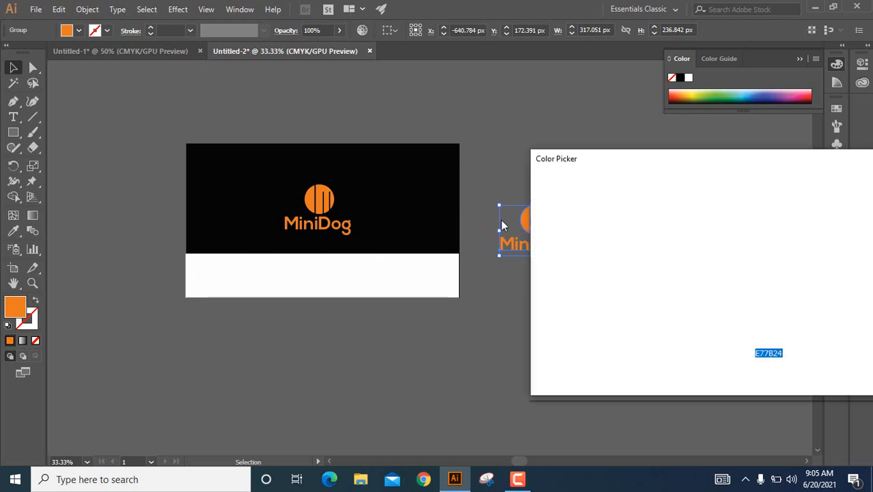
click(544, 354)
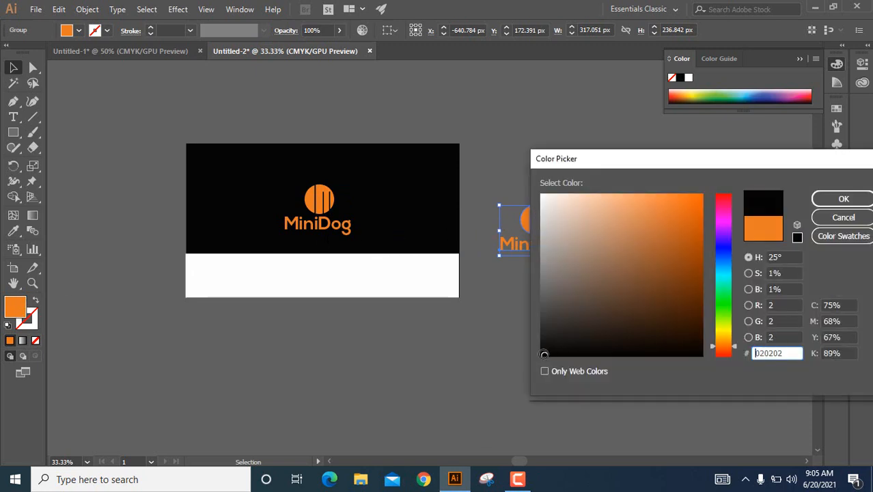
click(830, 201)
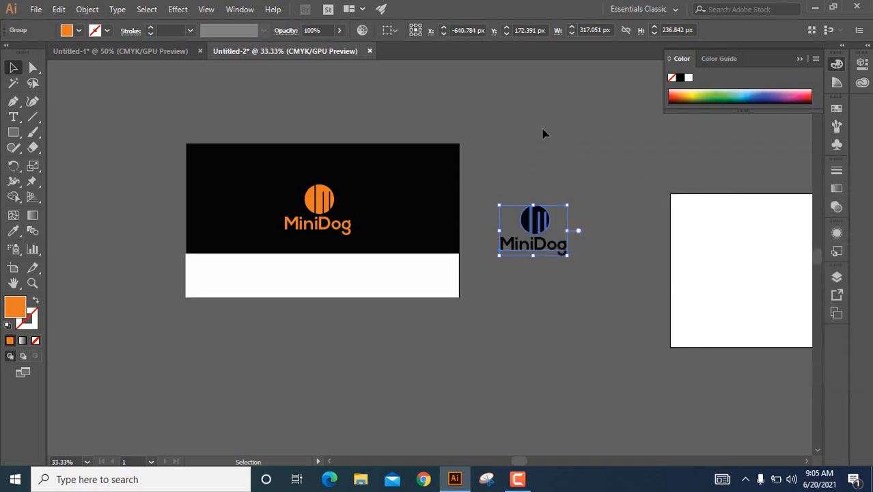
Scale the black logo copy down to about 189 by 141 px and place it near the middle of the white strip.
click(550, 243)
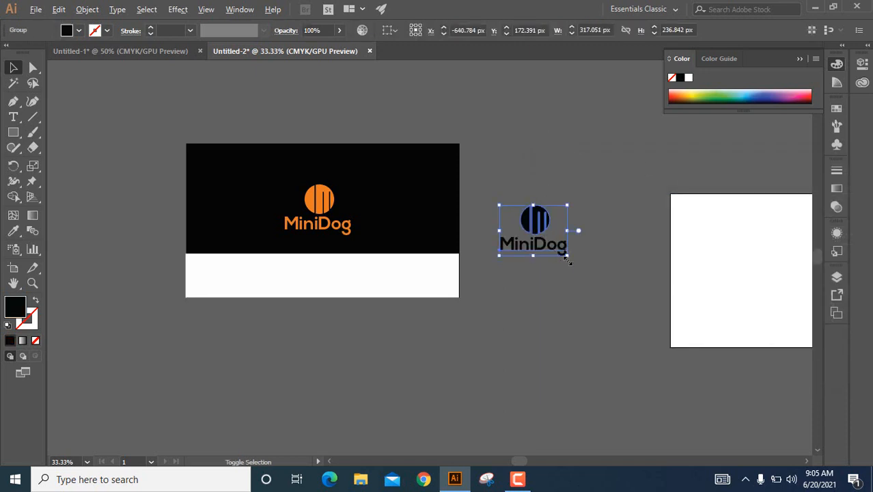
drag(568, 256, 314, 272)
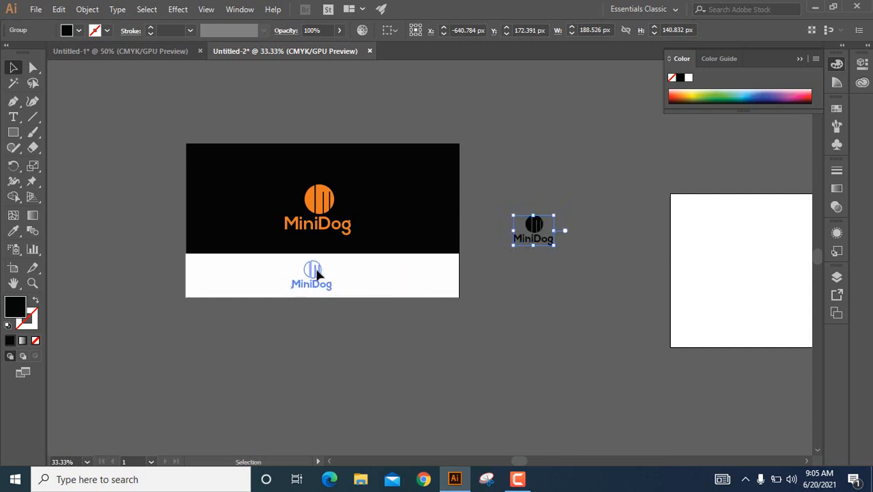
click(549, 180)
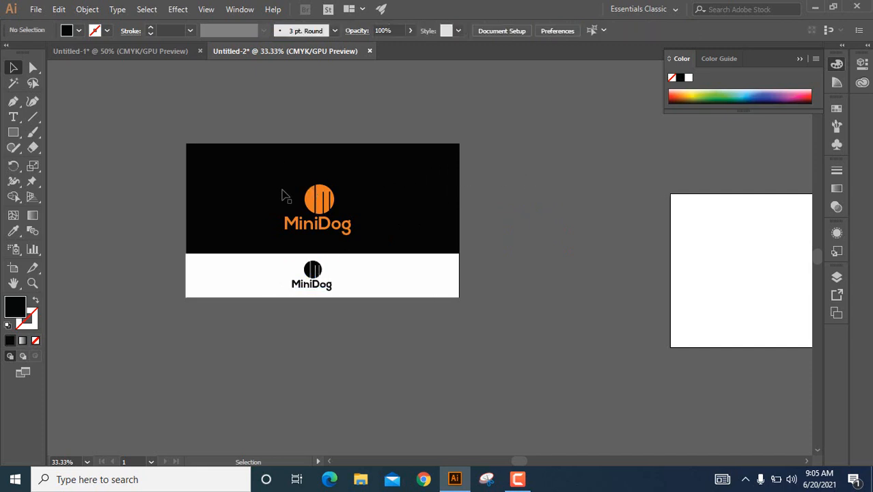
Nudge the orange logo straight down on the black area by about 27 px.
click(320, 205)
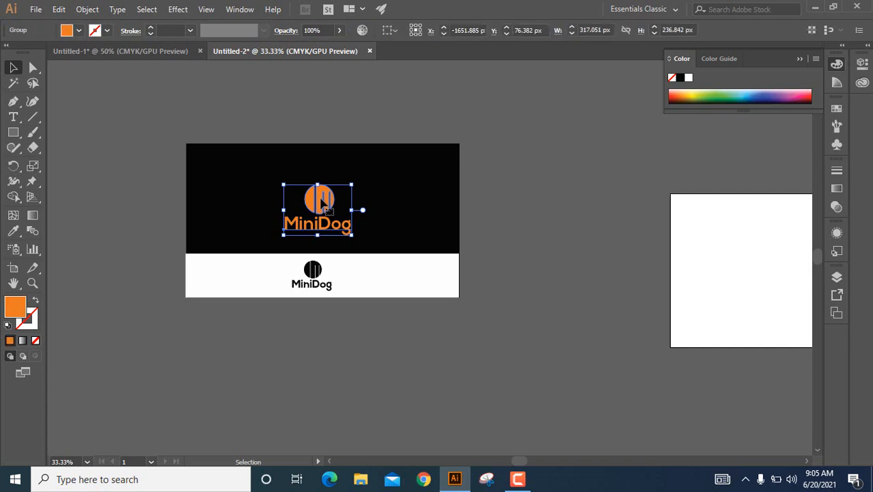
key(Down)
key(Down)
key(Down)
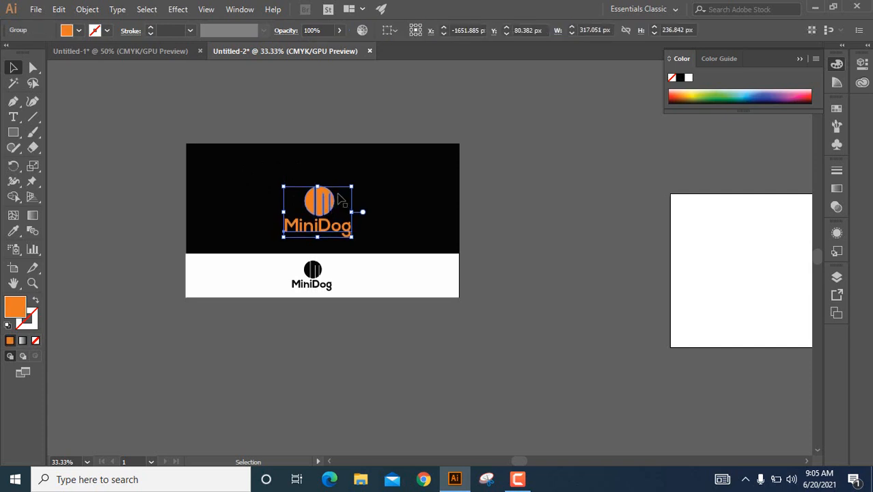
key(Down)
key(Down)
key(Down)
key(Down)
key(Down)
key(Down)
key(Down)
key(Down)
key(Down)
key(Down)
key(Down)
key(Down)
key(Down)
key(Down)
key(Down)
key(Down)
key(Down)
key(Down)
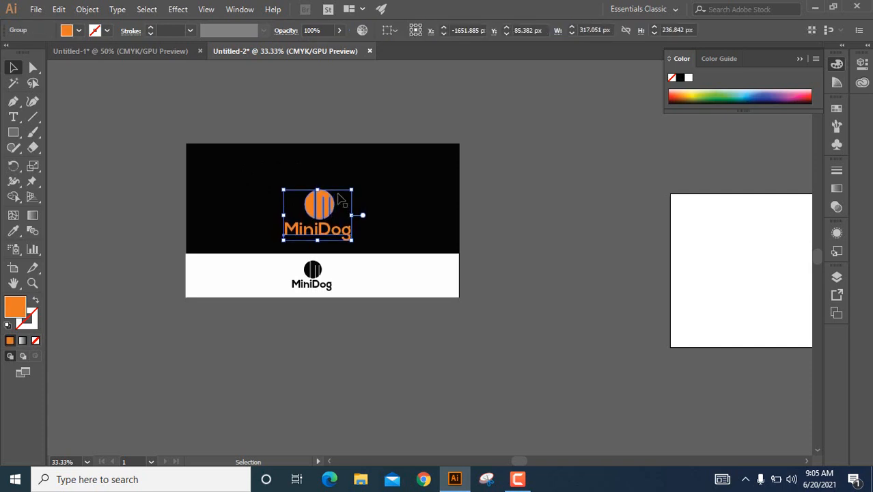
click(517, 178)
Duplicate the white strip to the top edge of the black rectangle and fill the copy with the logo's orange using the Eyedropper.
click(398, 279)
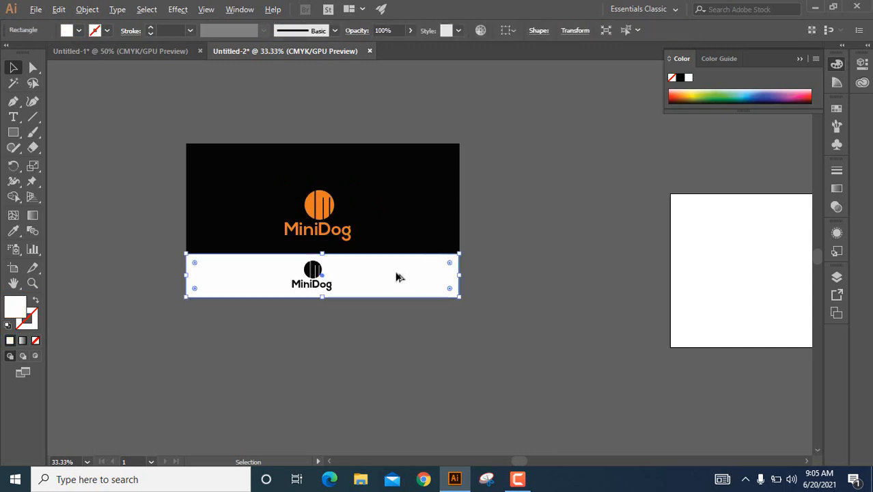
drag(397, 277, 395, 168)
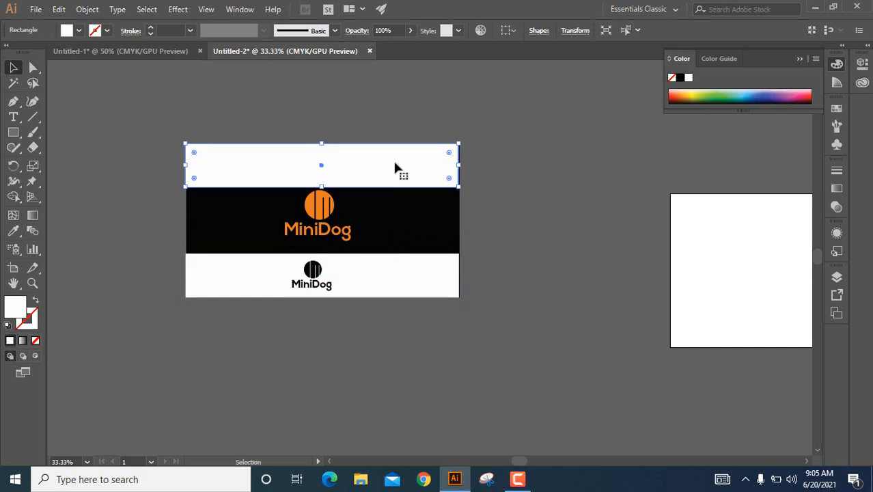
click(13, 231)
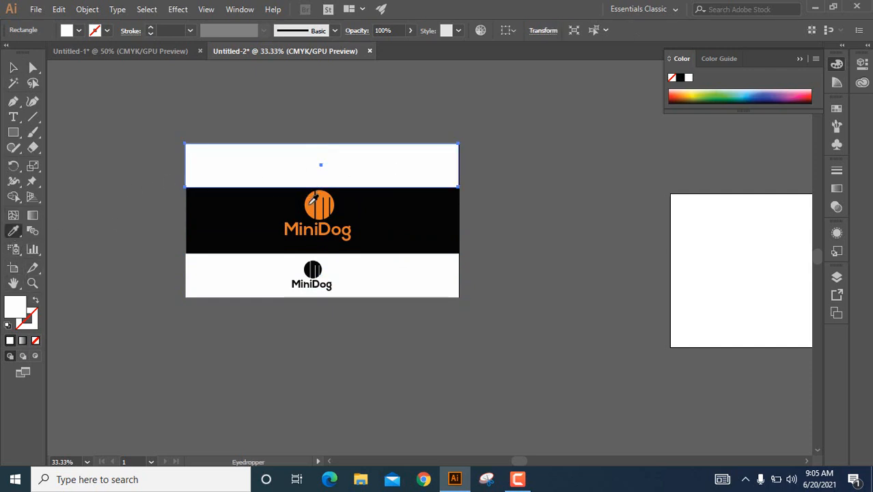
click(308, 203)
click(13, 67)
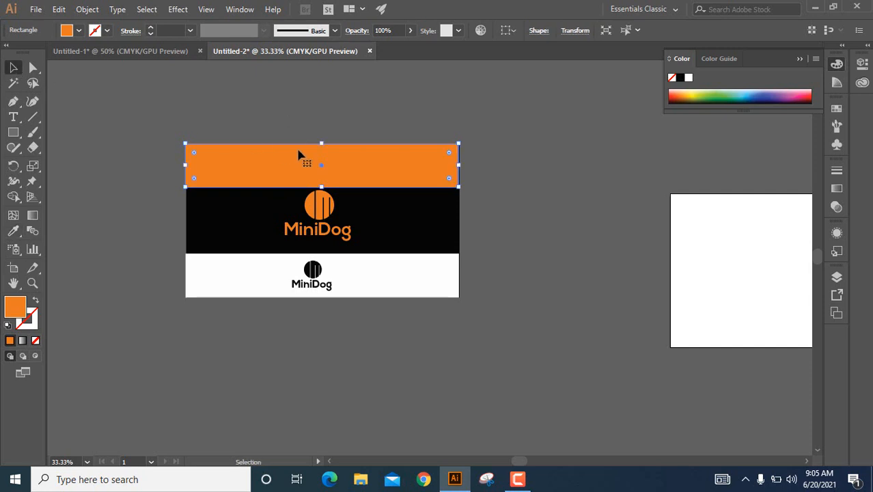
Reduce the orange rectangle's height from both edges to a thin horizontal stripe above the logo, leaving a black header band over it.
drag(322, 141, 320, 185)
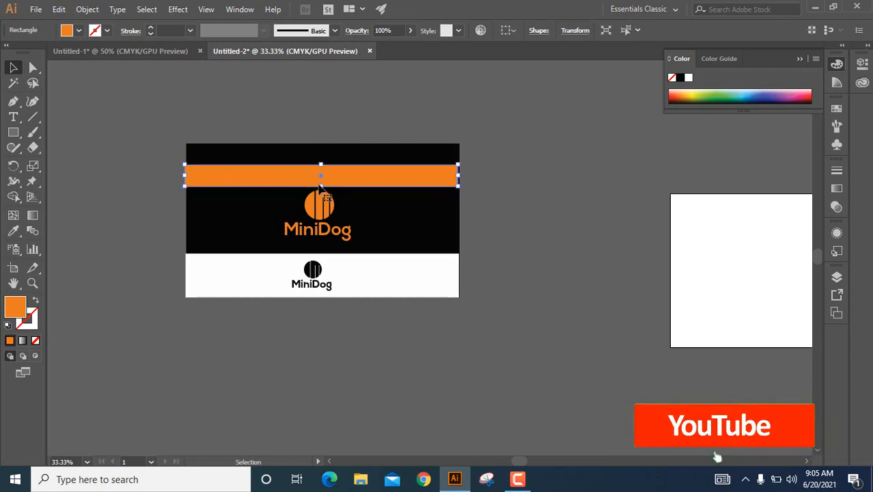
scroll(319, 185, up, 1)
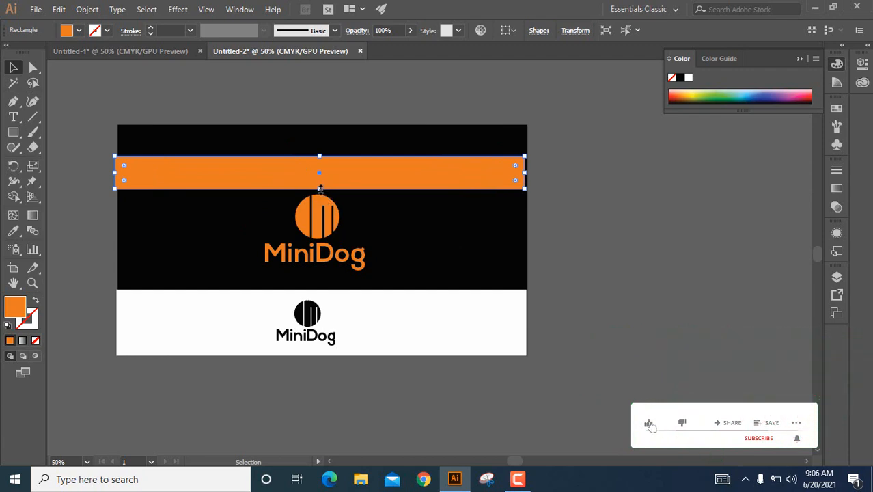
drag(319, 188, 319, 162)
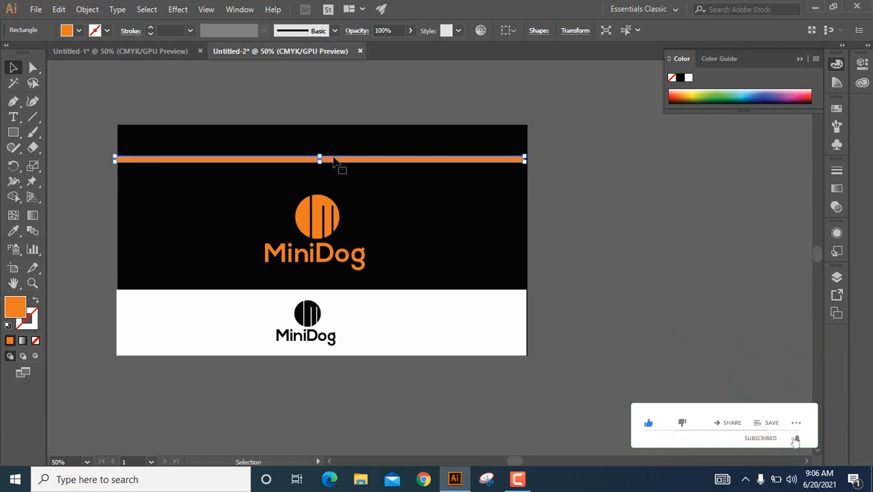
Nudge the orange stripe slightly right so its ends line up with the black rectangle's sides.
key(Right)
key(Right)
key(Right)
key(Right)
key(Right)
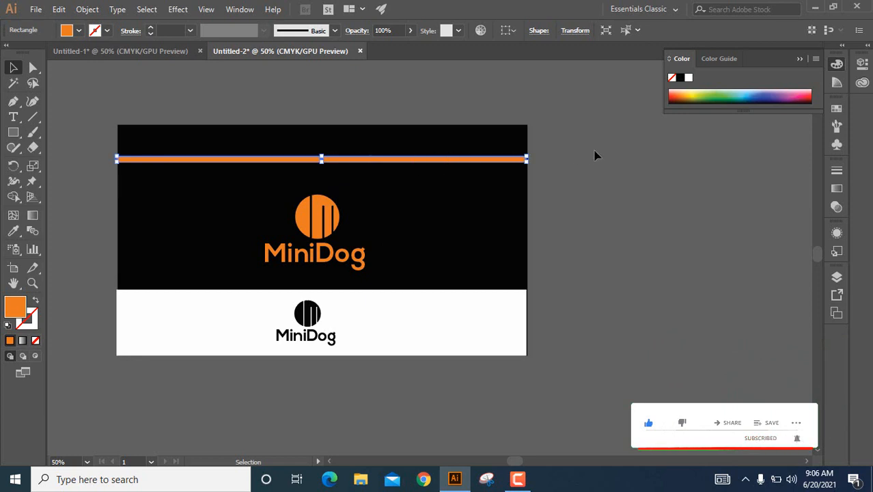
click(594, 155)
click(506, 162)
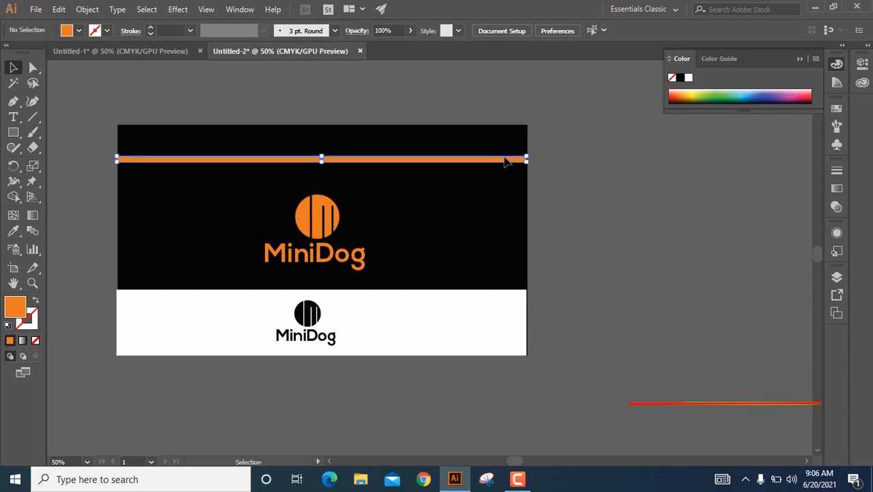
click(577, 160)
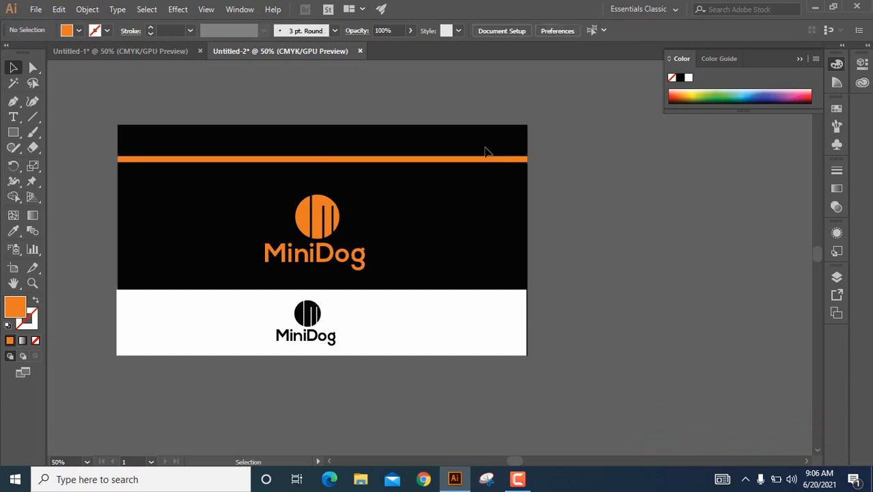
Duplicate the orange logo to the empty area right of the layout and ungroup the copy.
click(320, 231)
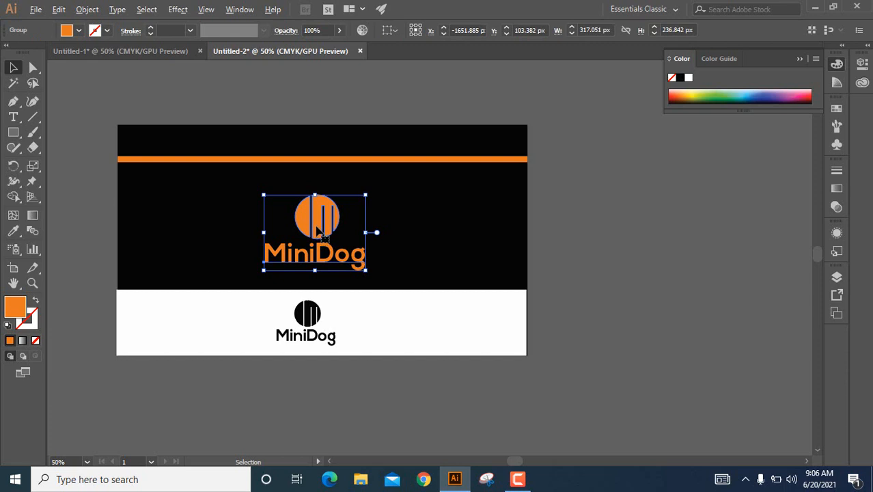
drag(317, 229, 610, 224)
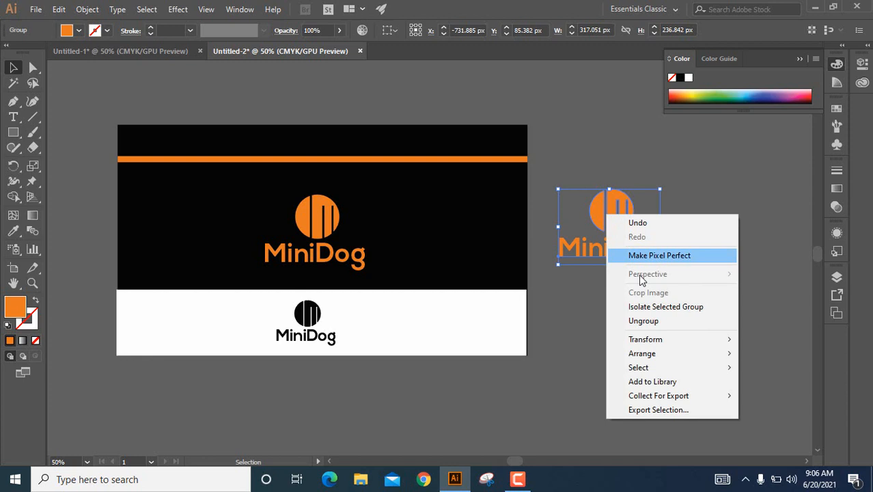
click(643, 320)
click(684, 212)
Shrink the copied circle icon to fit the black header band and place it at the band's left end.
click(615, 211)
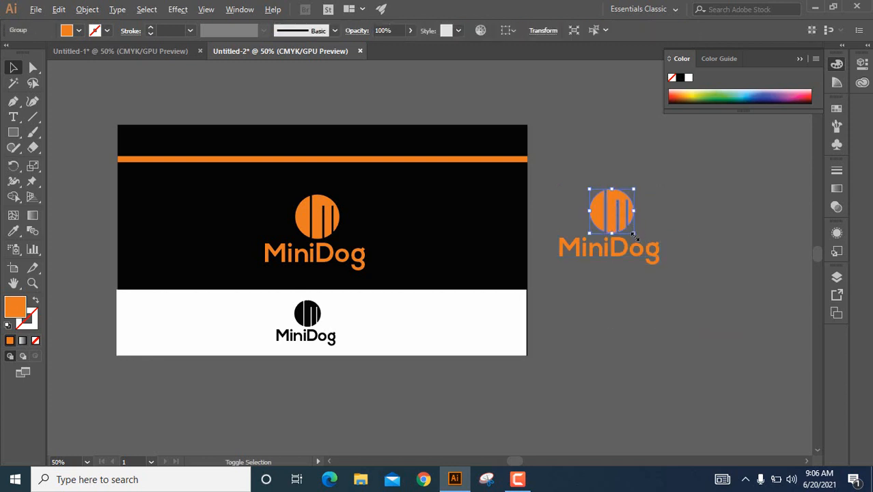
drag(634, 235, 146, 143)
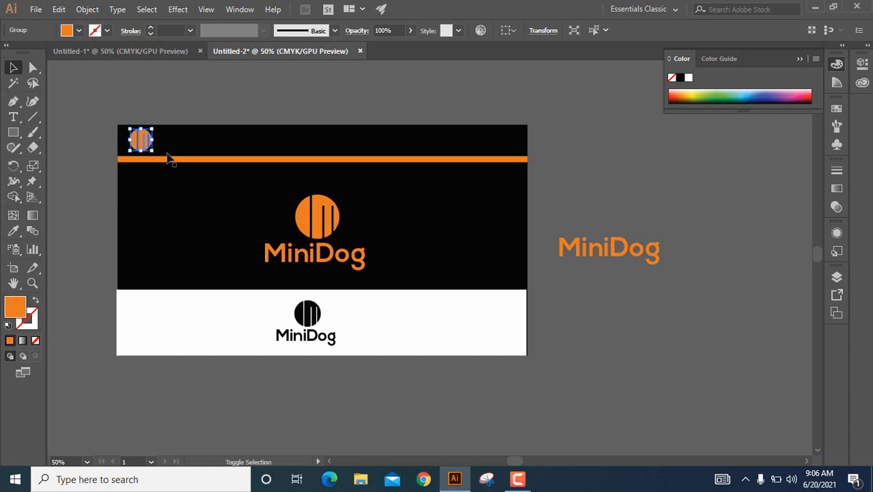
drag(153, 152, 151, 149)
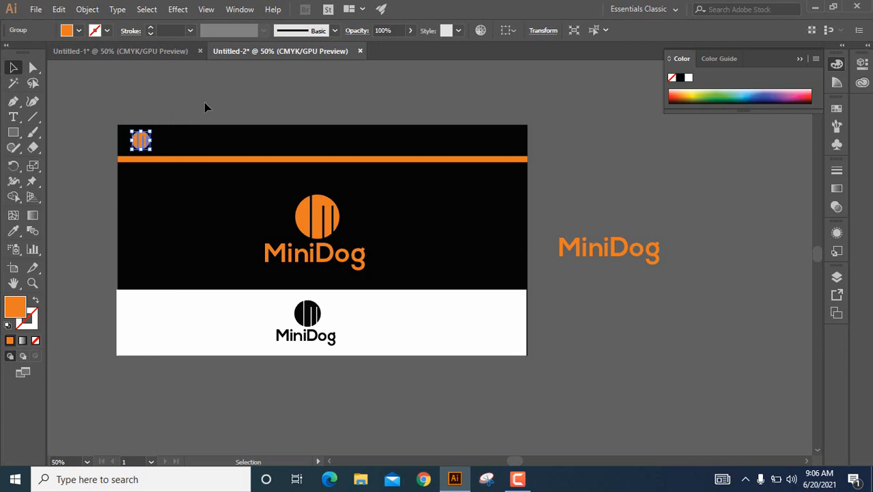
click(222, 103)
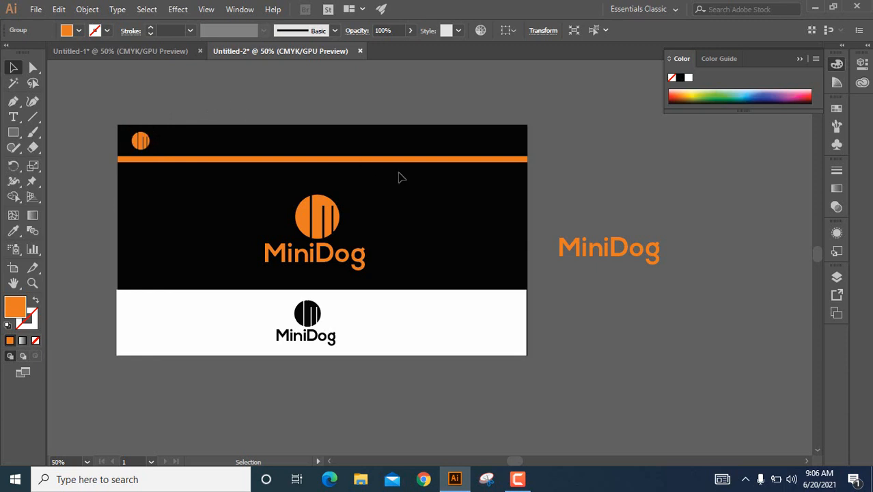
Scale down the copied MiniDog text and place it just right of the small icon in the header band.
click(600, 247)
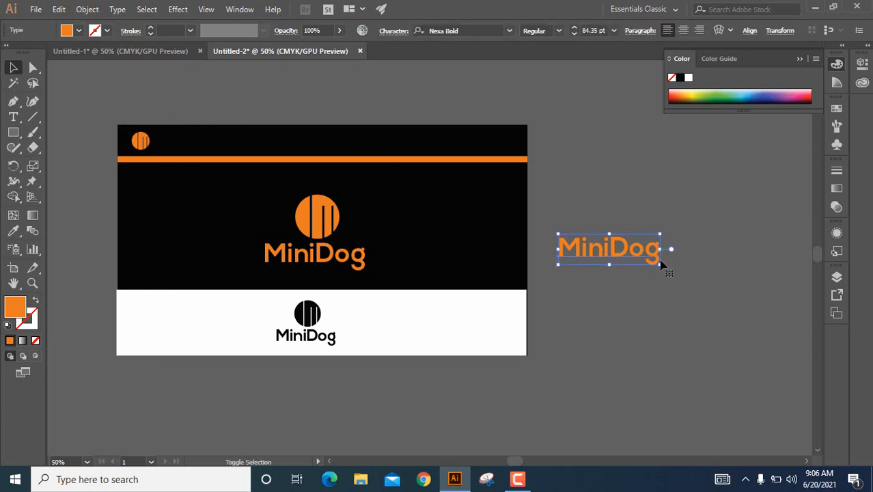
drag(659, 265, 181, 148)
click(230, 100)
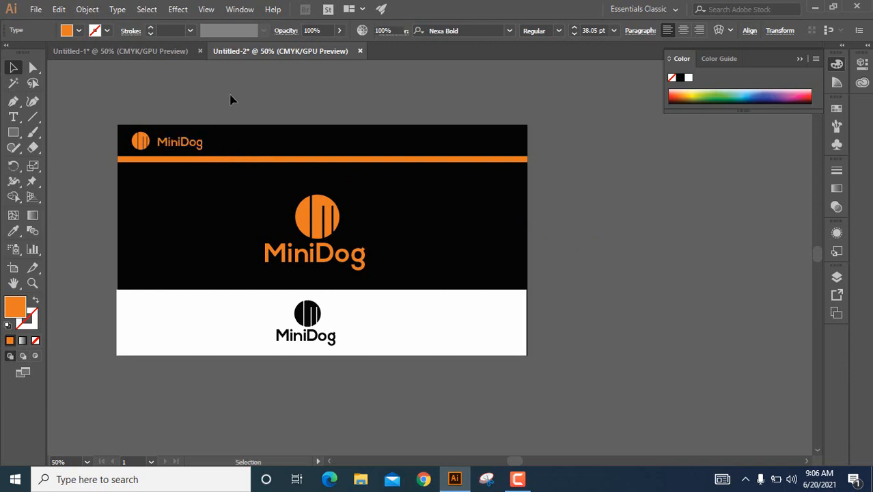
Align the large orange logo and the black logo below it by their horizontal centers.
click(327, 232)
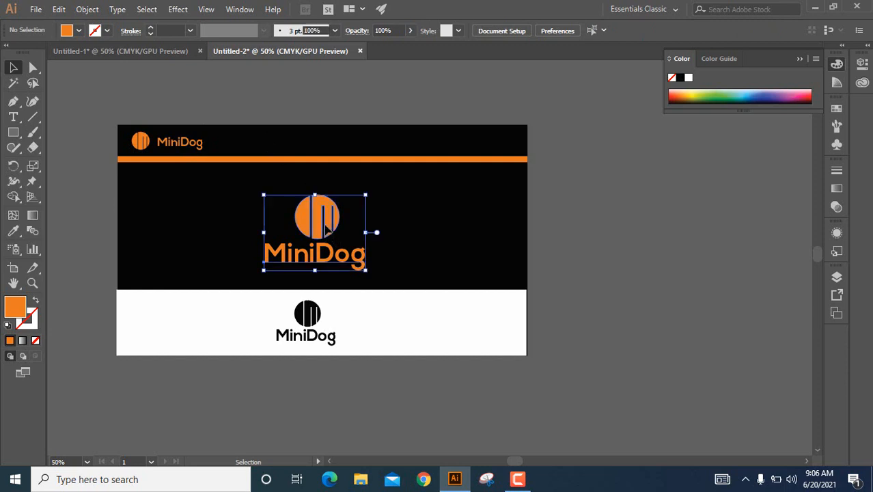
shift+click(318, 300)
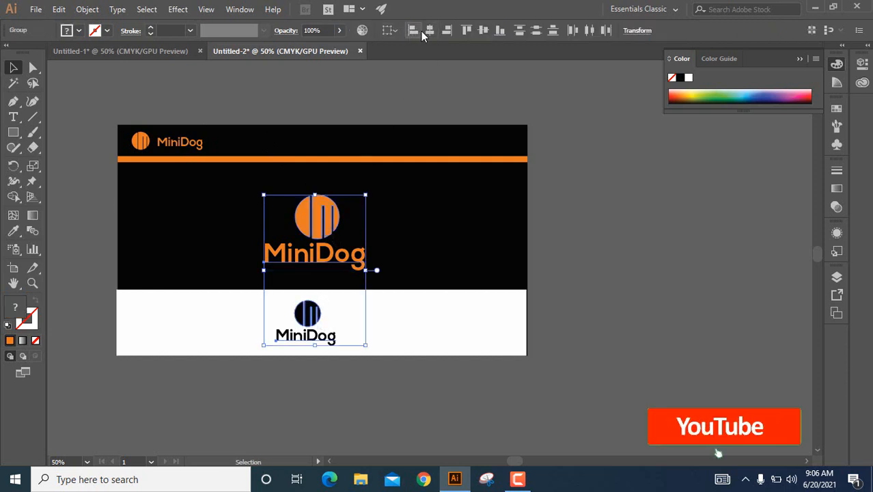
click(425, 31)
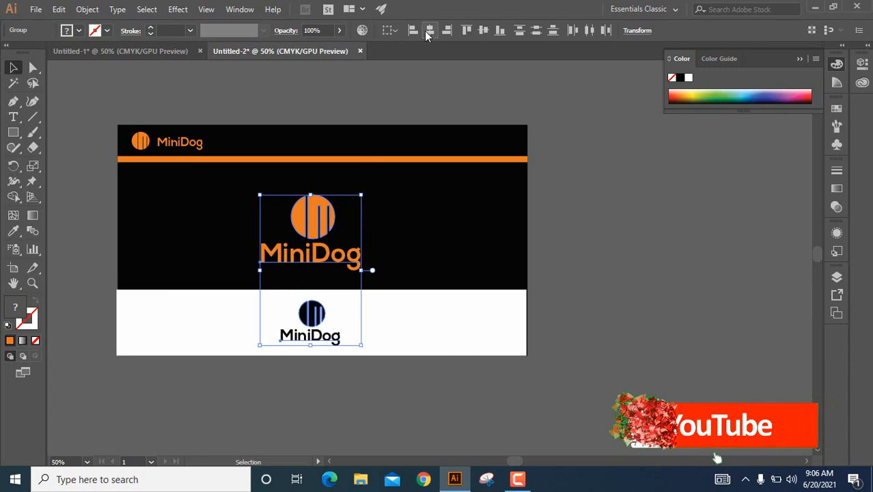
click(604, 164)
Group all the presentation artwork and shift the group slightly right and down on the canvas.
drag(112, 114, 542, 371)
right_click(311, 219)
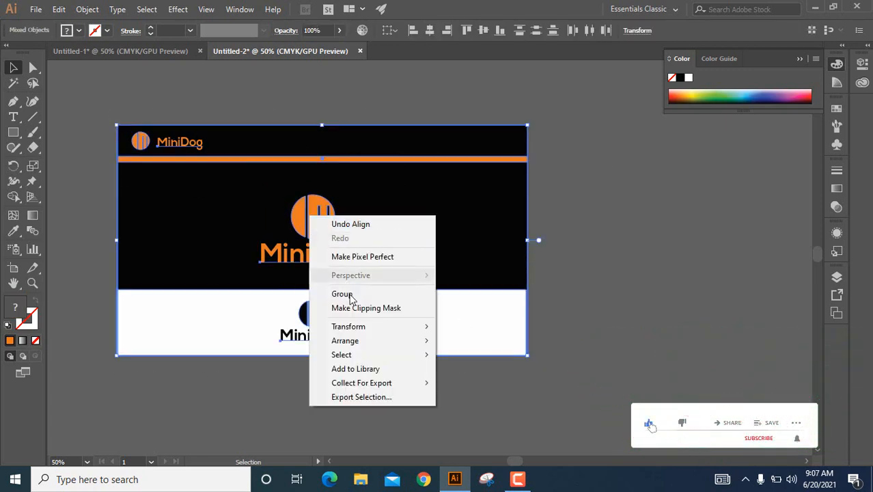
click(353, 295)
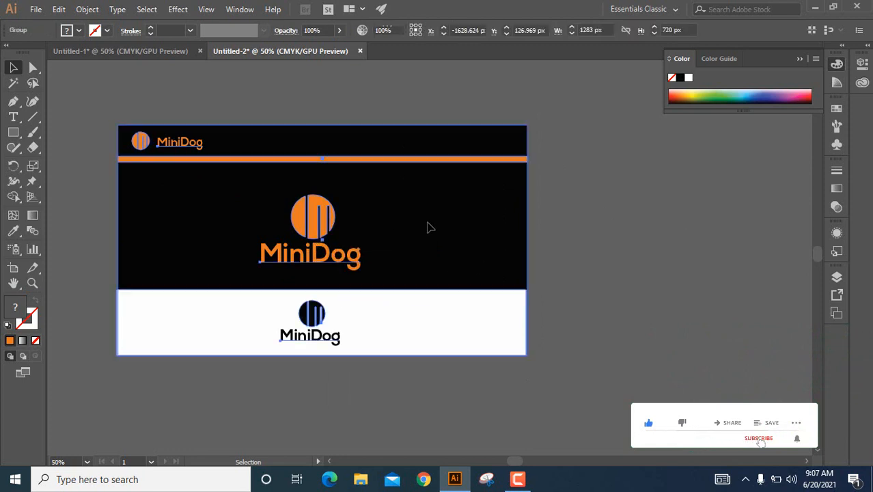
drag(427, 226, 496, 225)
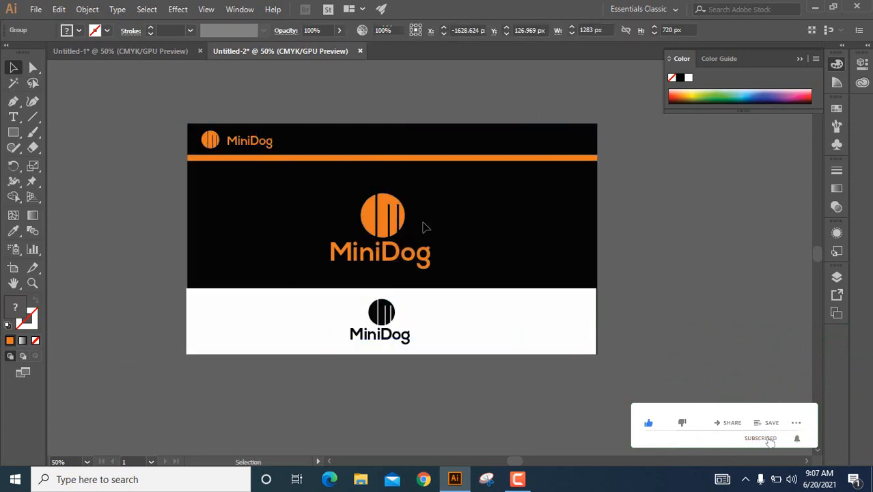
key(ctrl+z)
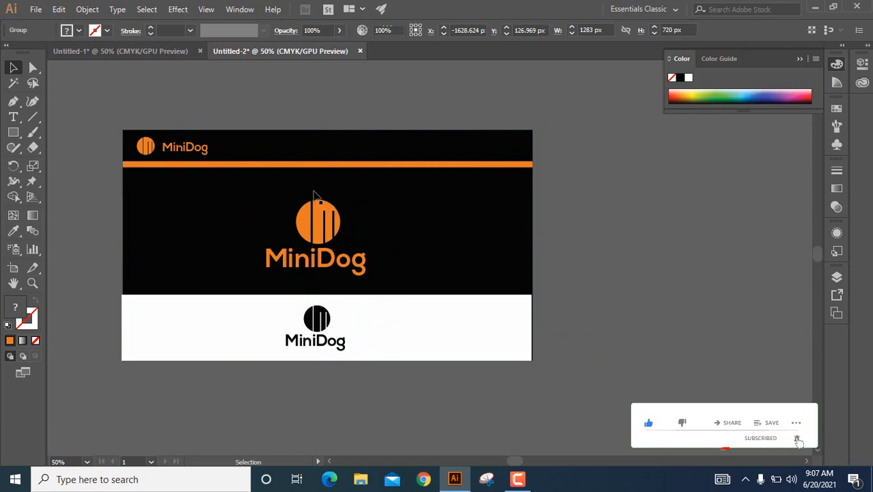
click(523, 481)
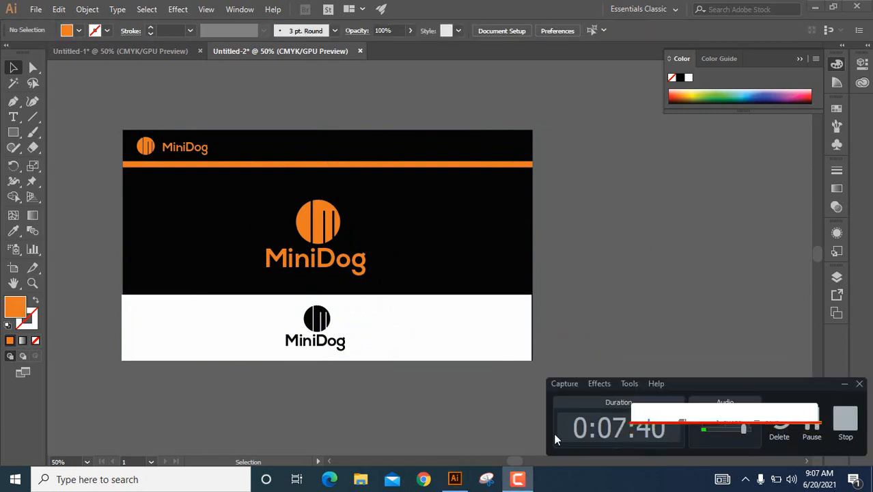